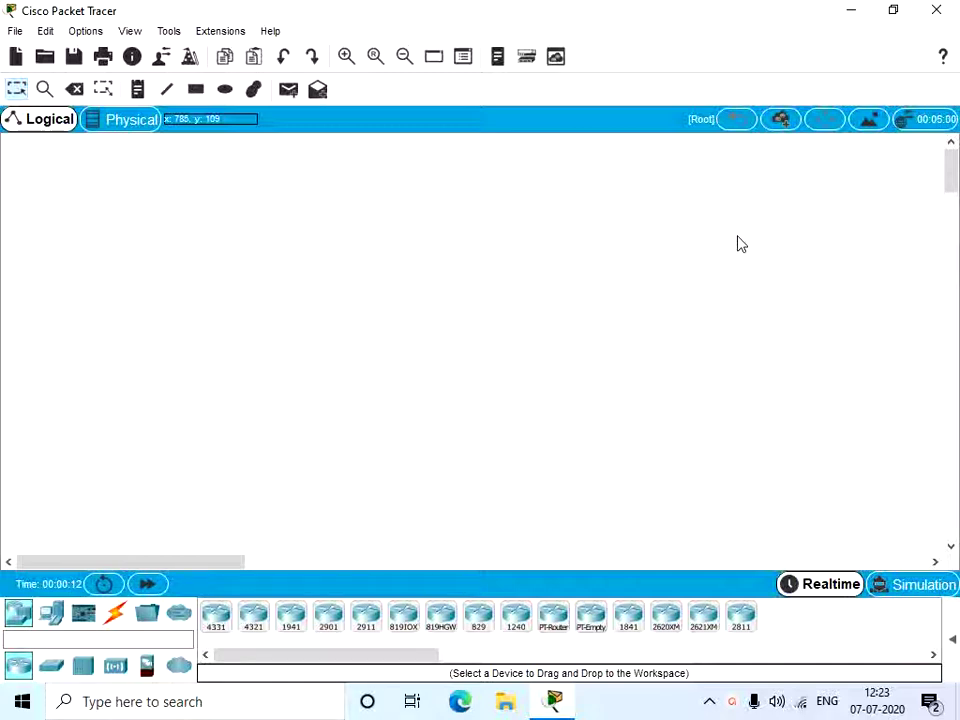
Step: Place a generic Thing IoT device, IoT0, on the workspace from the Components panel
{"action": "left_click", "coordinate": [83, 613]}
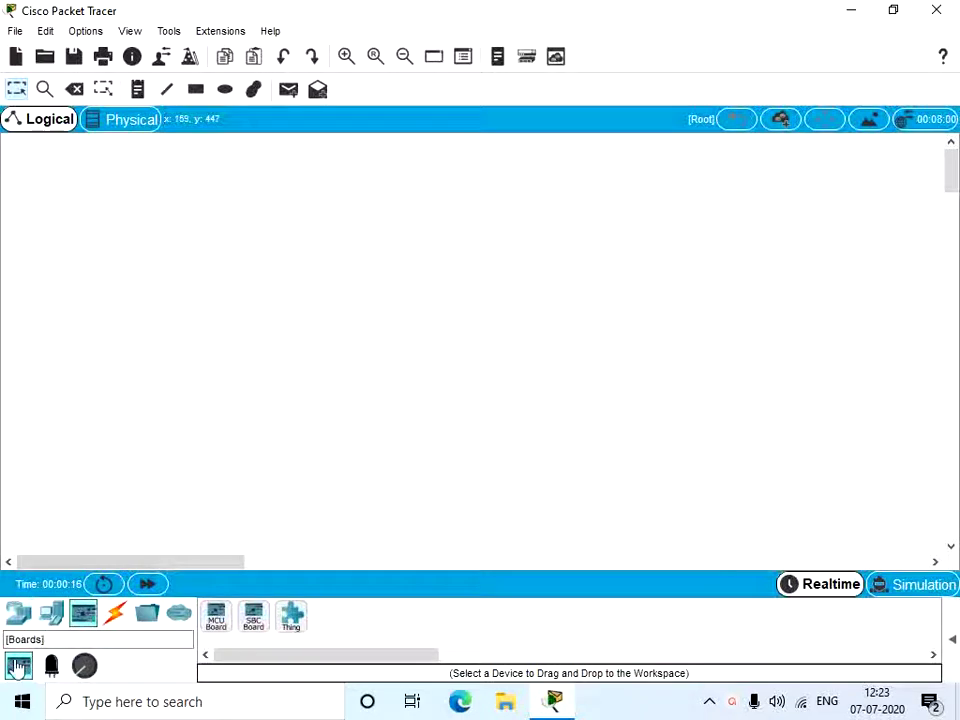
{"action": "left_click", "coordinate": [293, 622]}
{"action": "left_click", "coordinate": [405, 345]}
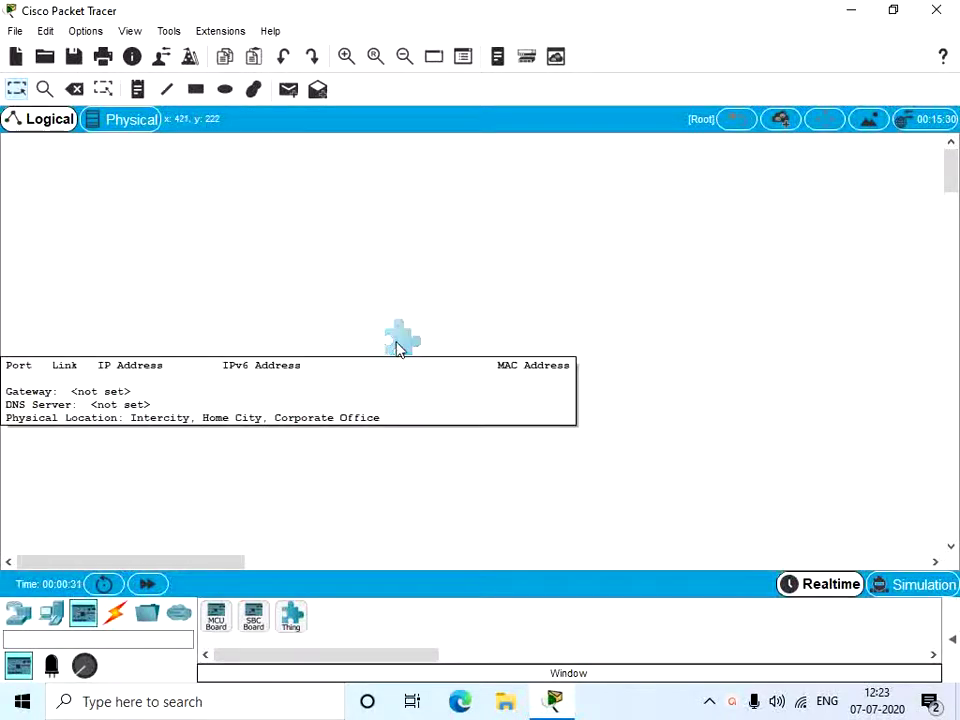
Step: Open IoT0 and replace its placeholder specification text with 'This is a curtain.'
{"action": "left_click", "coordinate": [398, 342]}
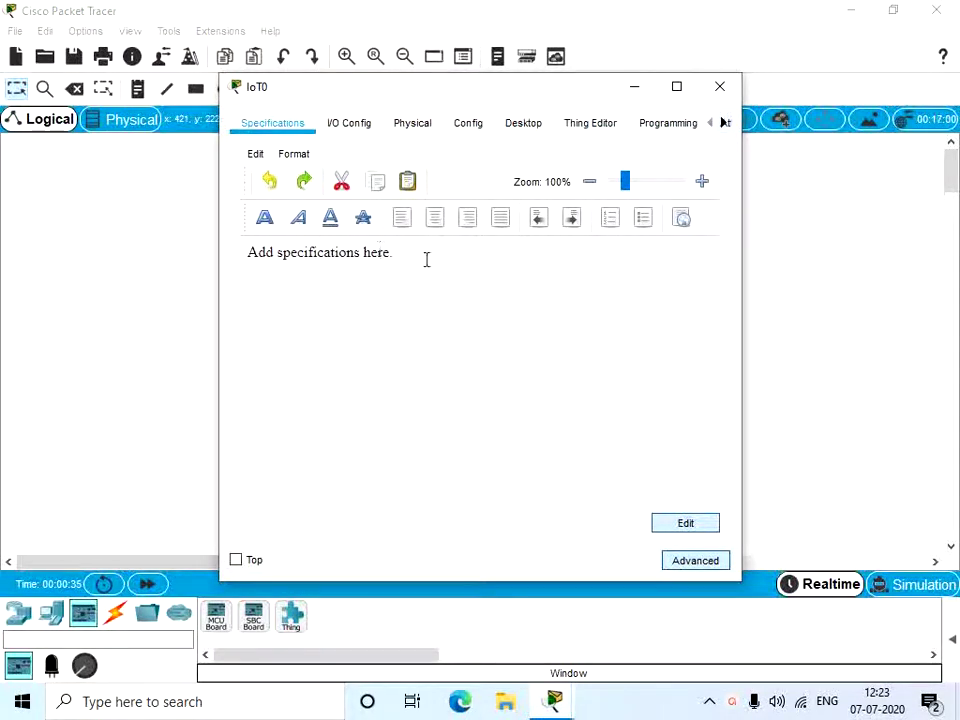
{"action": "left_click_drag", "start_coordinate": [393, 252], "coordinate": [191, 244]}
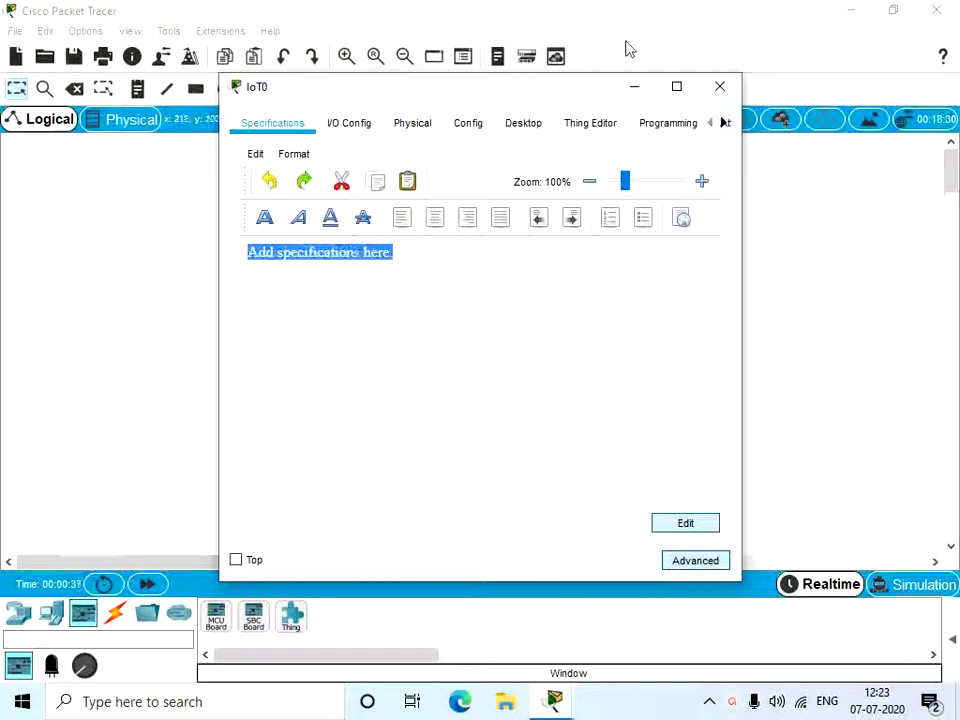
{"action": "key", "text": "Delete"}
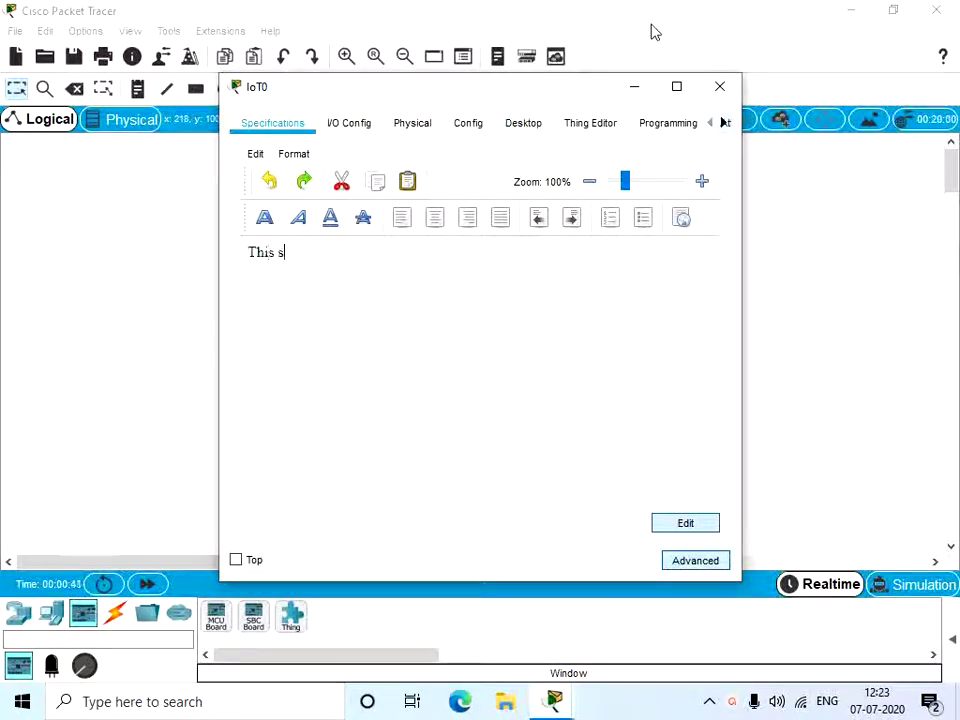
{"action": "key", "text": "BackSpace"}
{"action": "type", "text": "is a cu"}
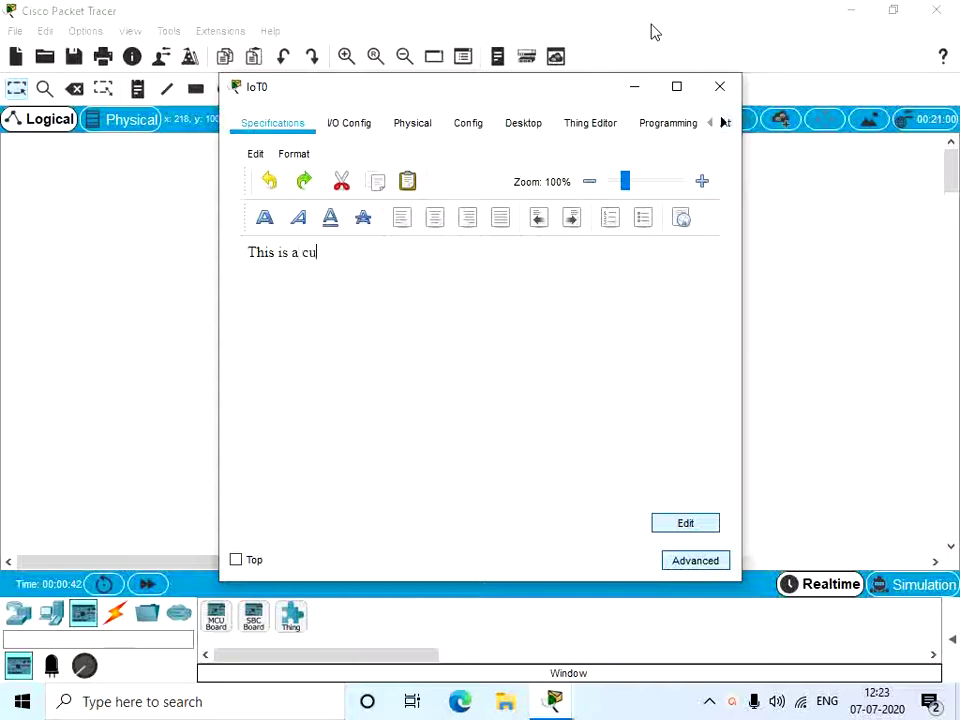
{"action": "type", "text": "rtain"}
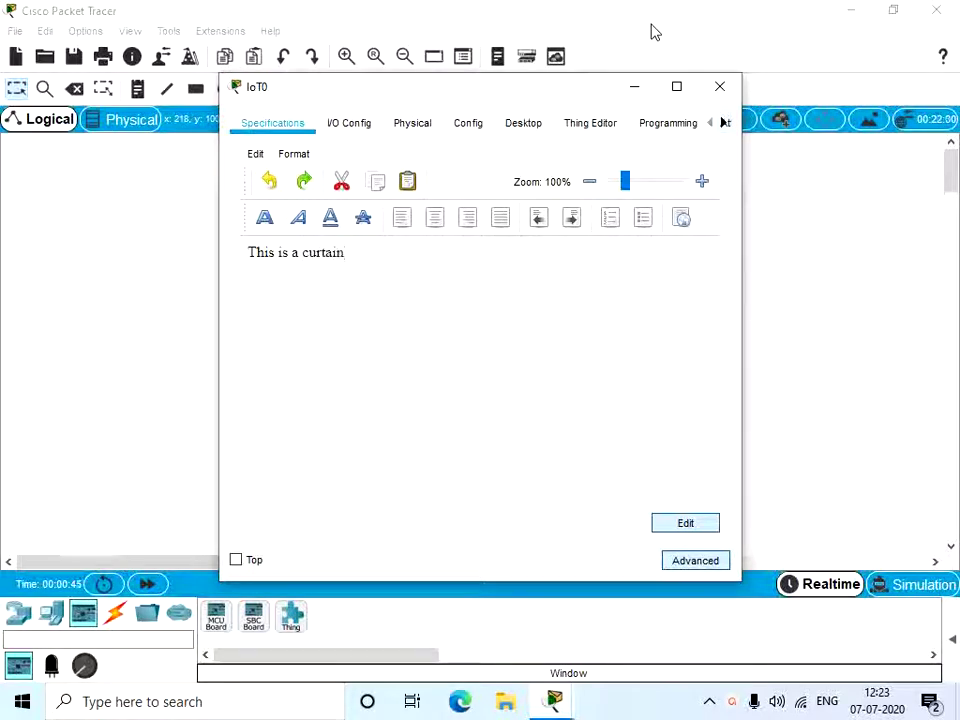
{"action": "type", "text": "."}
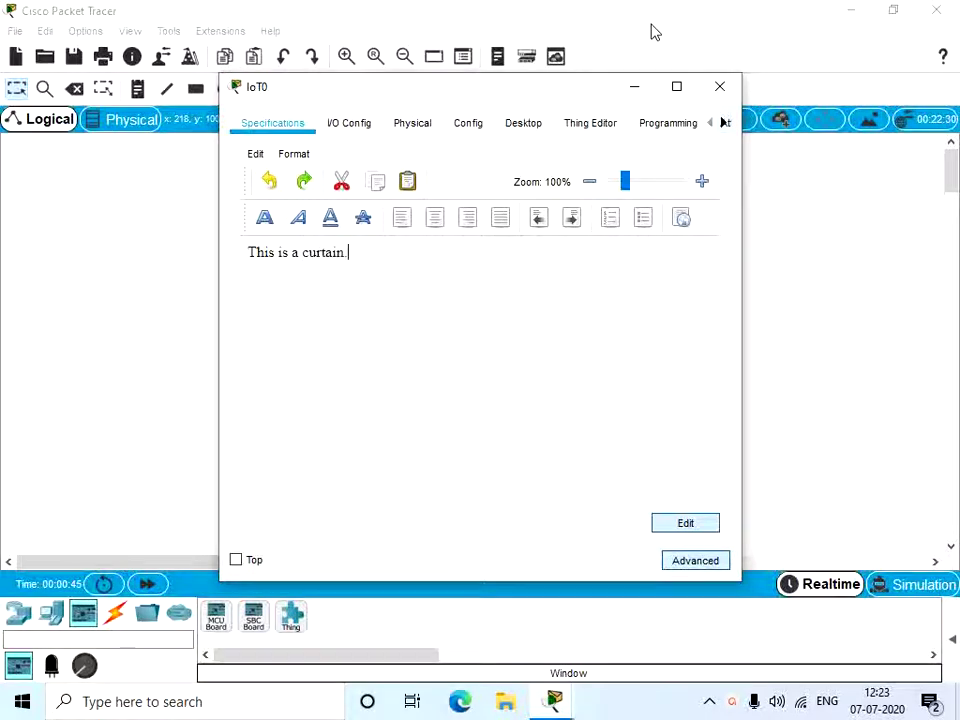
Step: Set the device's network adapter to PT-IOT-NM-1W in I/O Config
{"action": "left_click", "coordinate": [347, 122]}
{"action": "left_click", "coordinate": [497, 156]}
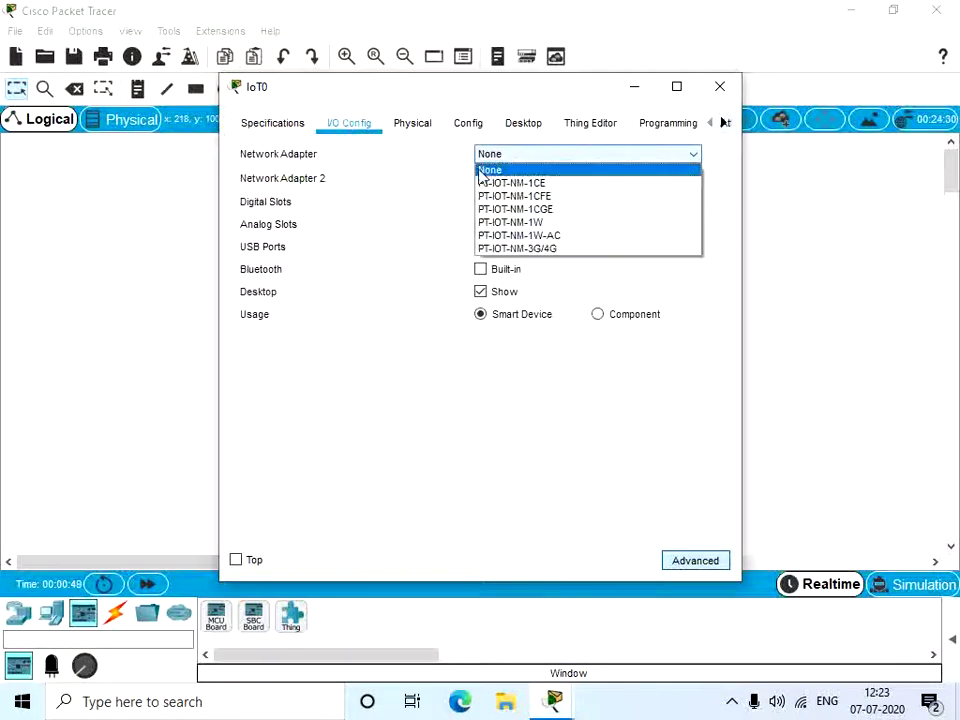
{"action": "left_click", "coordinate": [540, 224]}
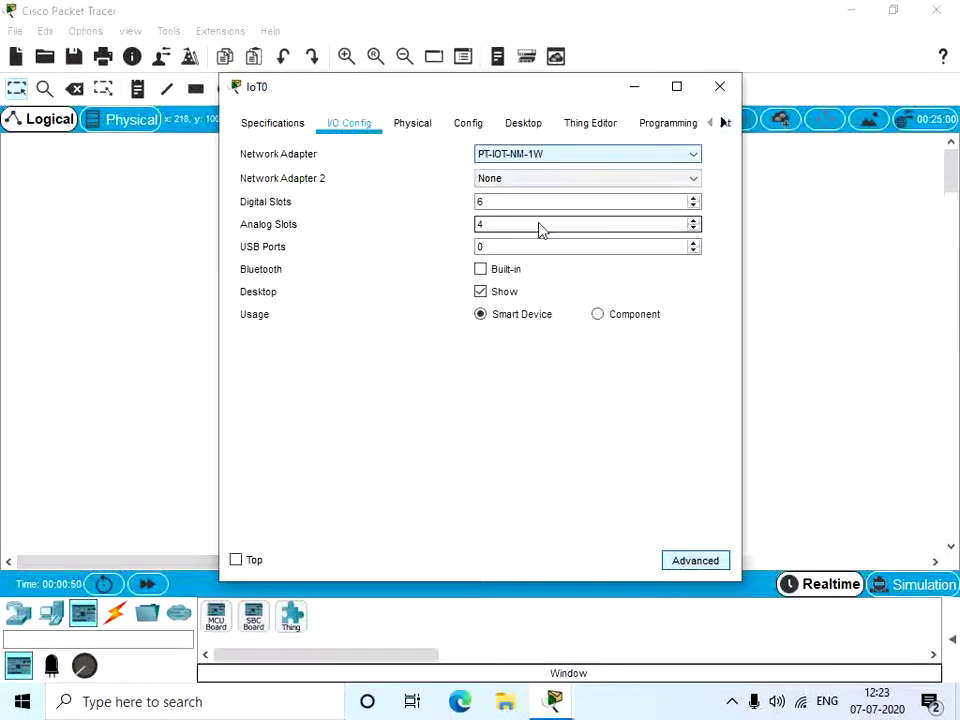
{"action": "left_click", "coordinate": [413, 128]}
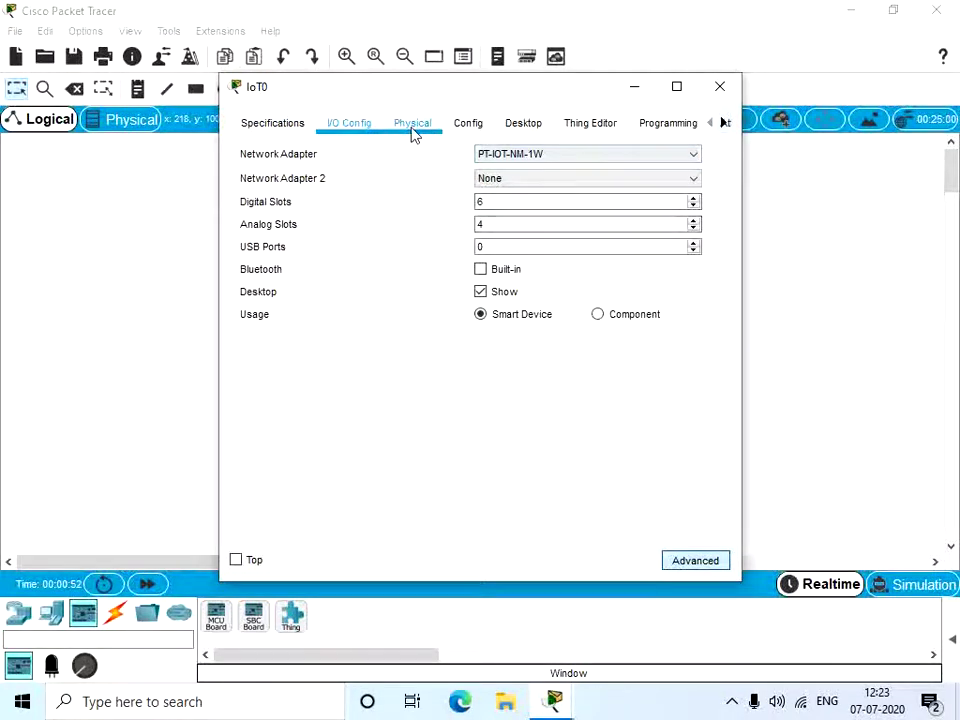
Step: Change the display name from IoT0 to Curtain
{"action": "left_click", "coordinate": [470, 123]}
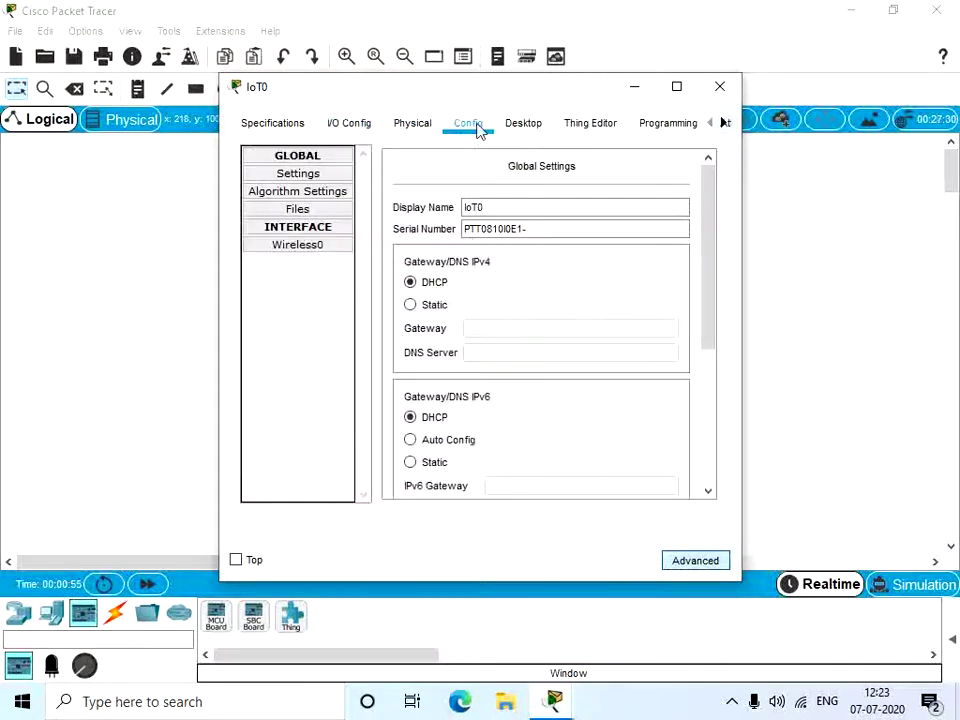
{"action": "double_click", "coordinate": [531, 206]}
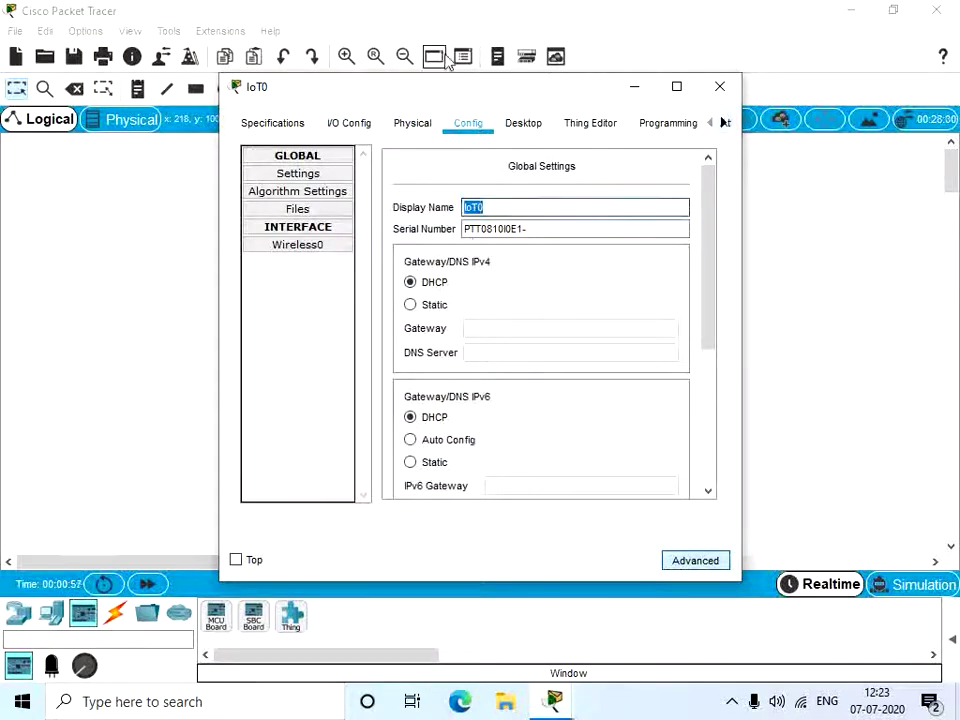
{"action": "key", "text": "BackSpace"}
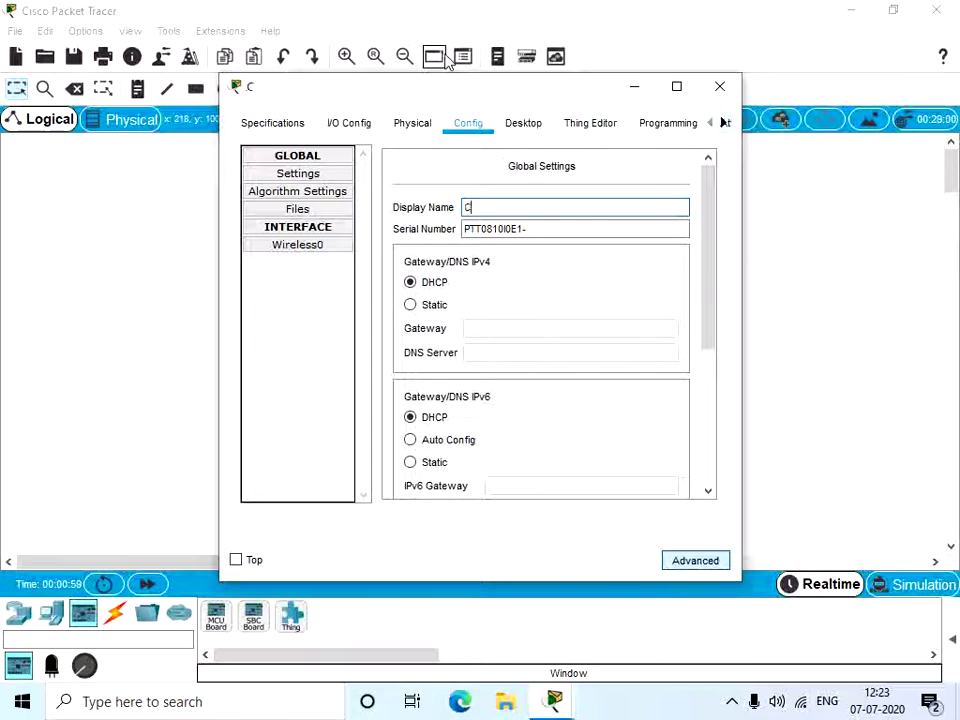
{"action": "type", "text": "Curtain"}
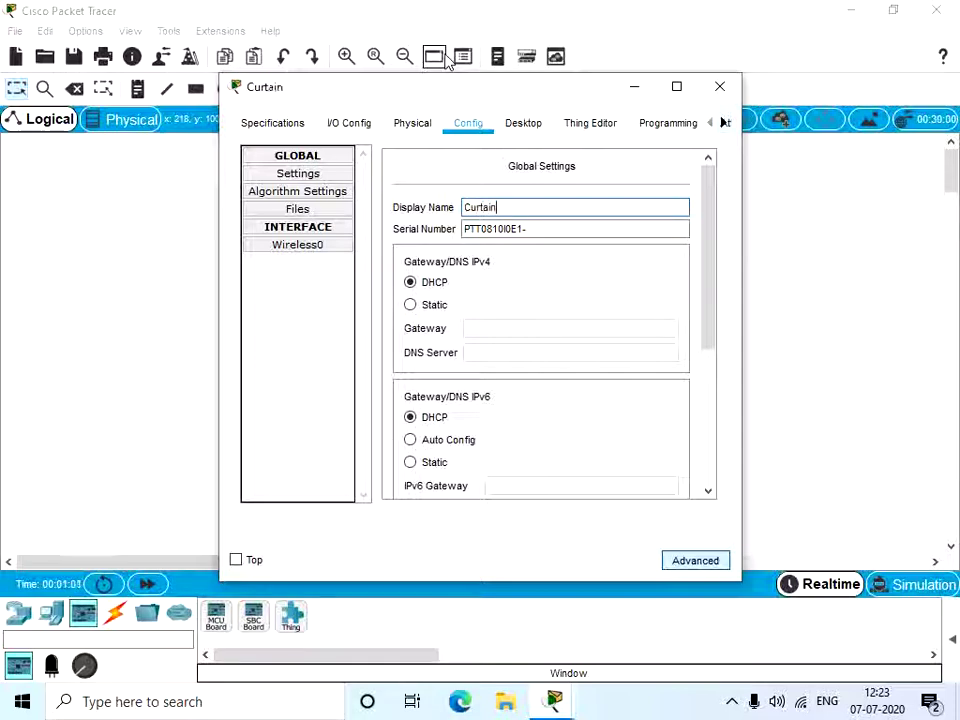
Step: In the Thing Editor, clear the default 'component 1' name so the component can be called Curtain
{"action": "left_click", "coordinate": [589, 128]}
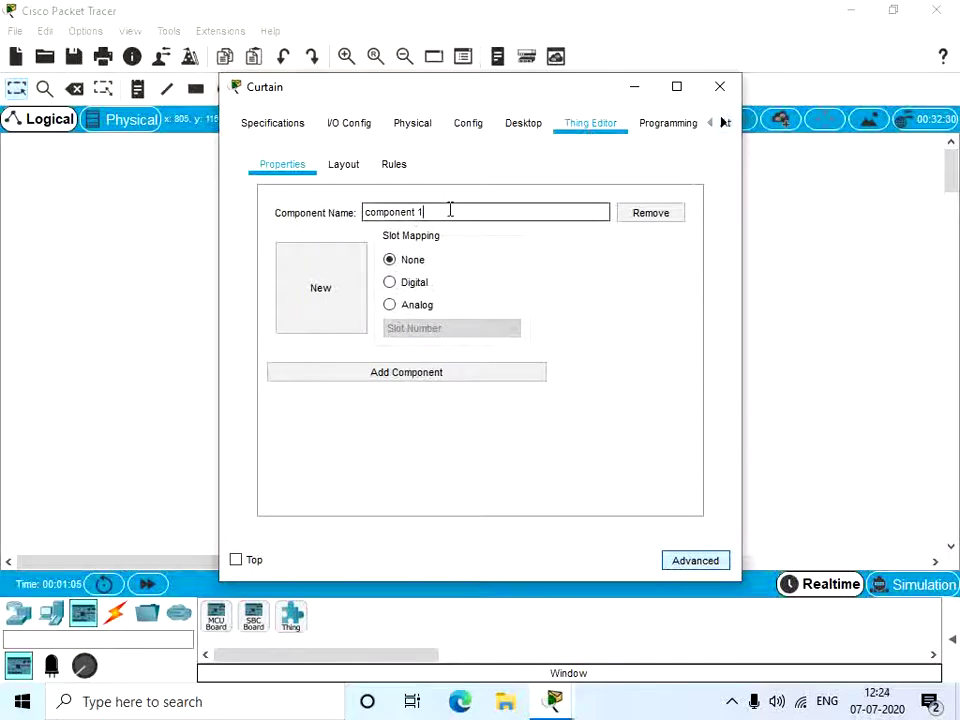
{"action": "left_click_drag", "start_coordinate": [448, 211], "coordinate": [354, 207]}
{"action": "key", "text": "BackSpace"}
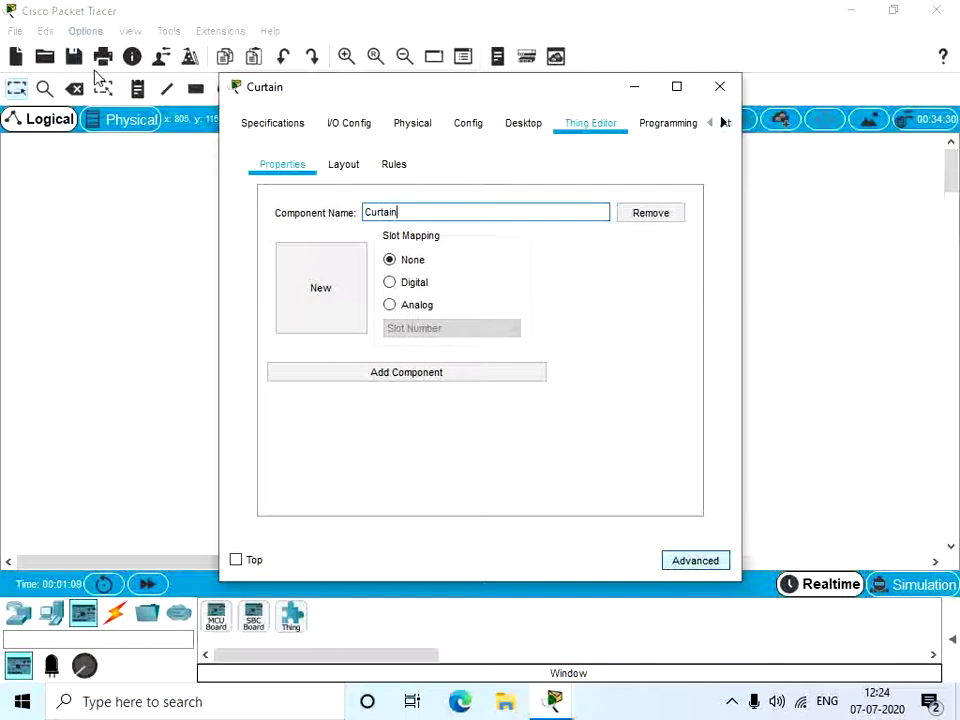
Step: Add the 'curtain closed' picture from This PC > Pictures as the component's first image
{"action": "left_click", "coordinate": [321, 290]}
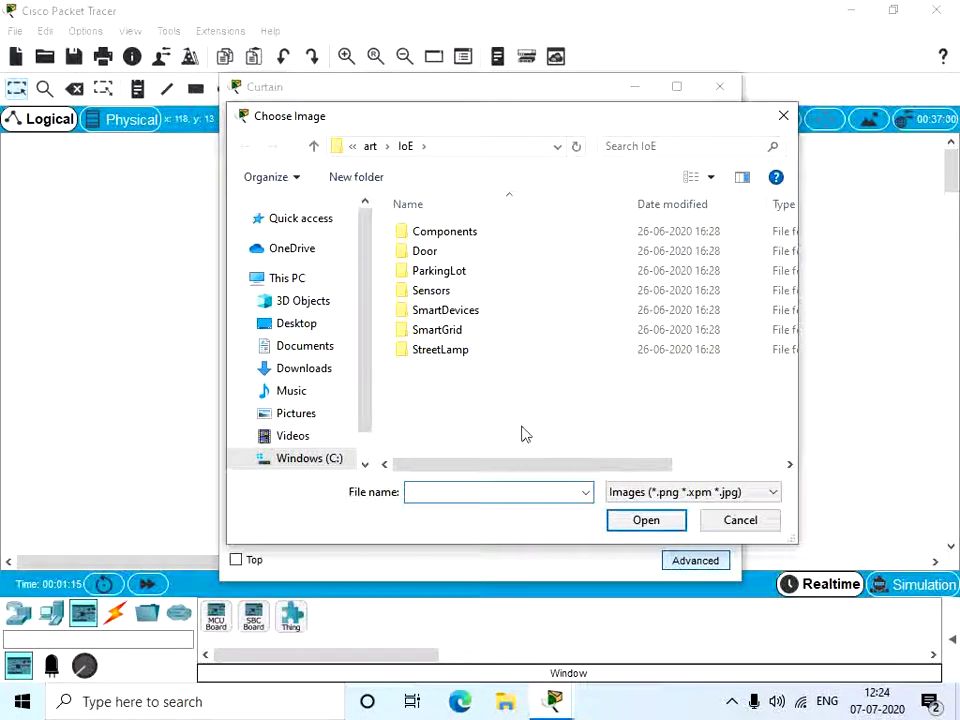
{"action": "left_click", "coordinate": [293, 436]}
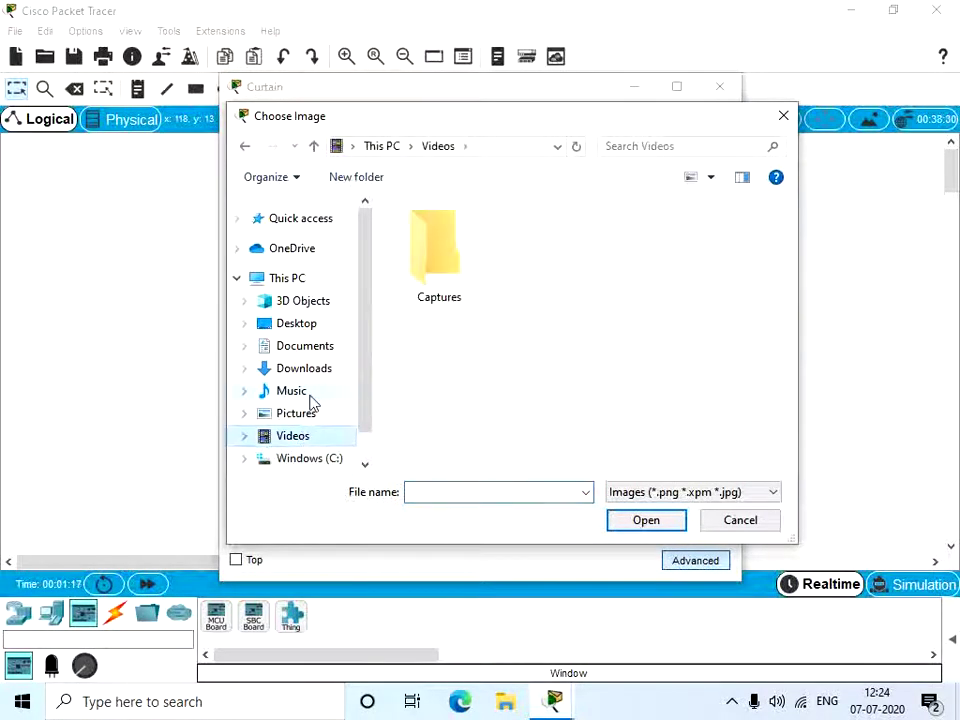
{"action": "left_click", "coordinate": [313, 415]}
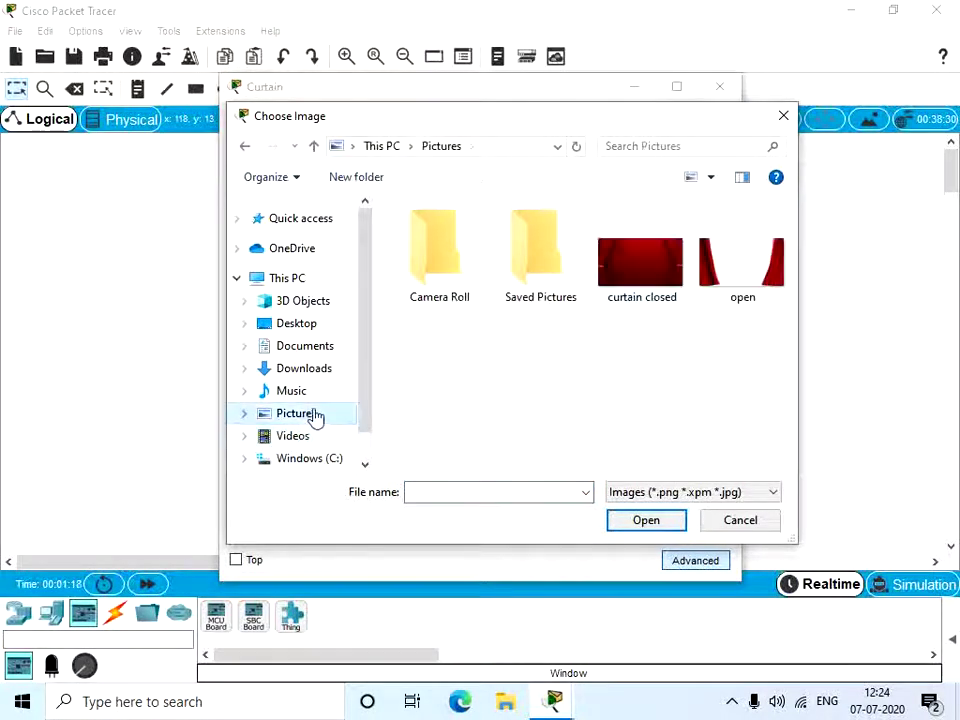
{"action": "left_click", "coordinate": [662, 276]}
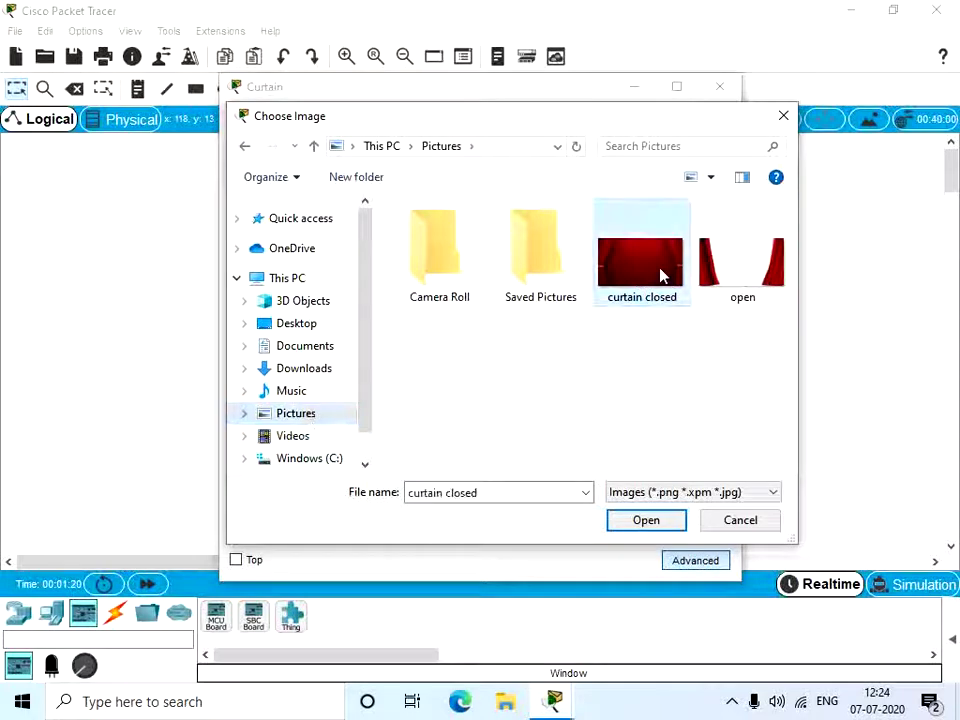
{"action": "left_click", "coordinate": [676, 520]}
Step: Add the 'open' curtain picture as the component's second image
{"action": "left_click", "coordinate": [392, 319]}
{"action": "left_click", "coordinate": [716, 285]}
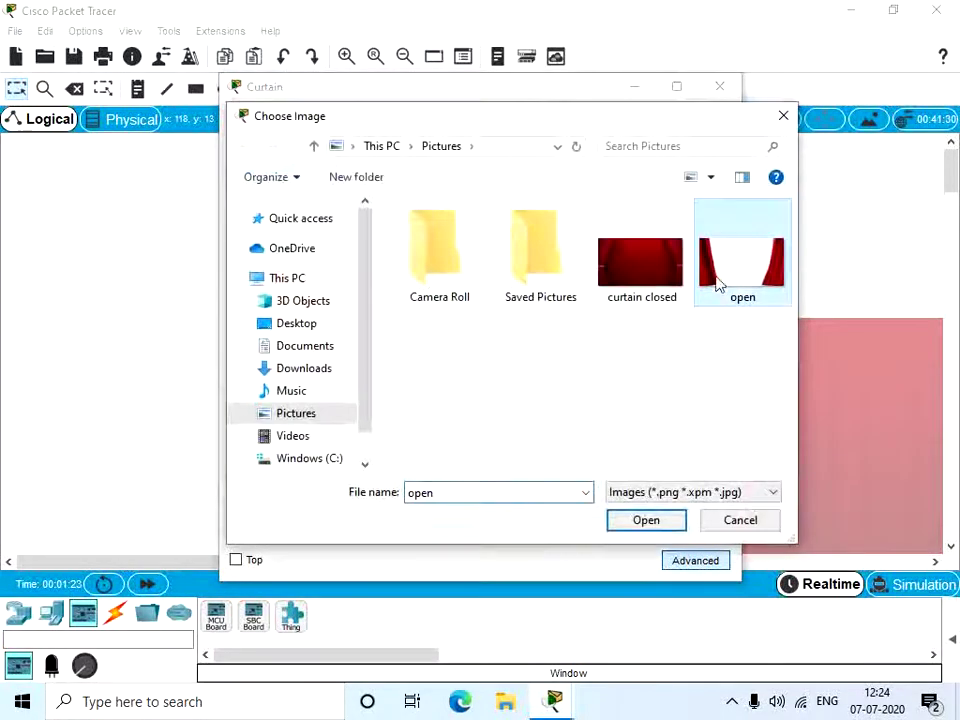
{"action": "left_click", "coordinate": [649, 525]}
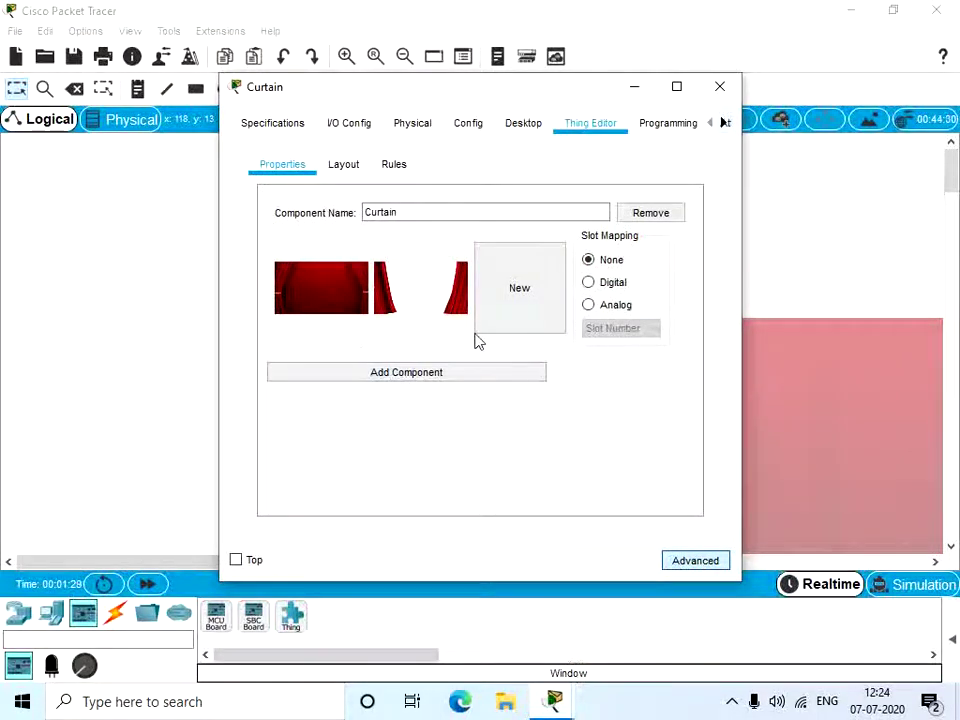
Step: Map the Curtain component to Digital Slot 1
{"action": "left_click", "coordinate": [610, 286]}
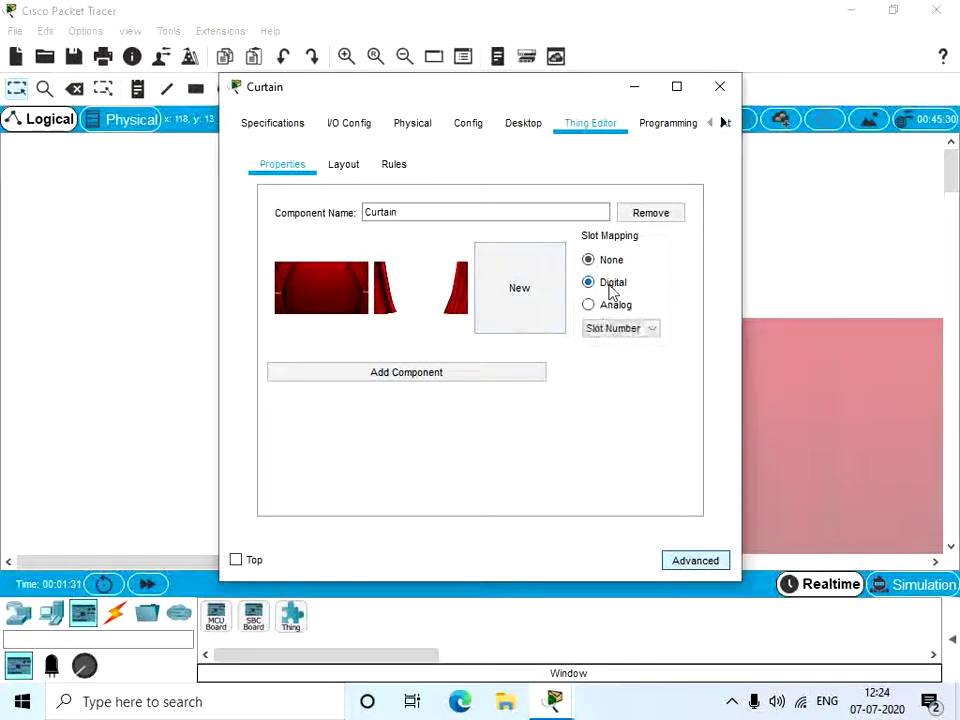
{"action": "left_click", "coordinate": [630, 330]}
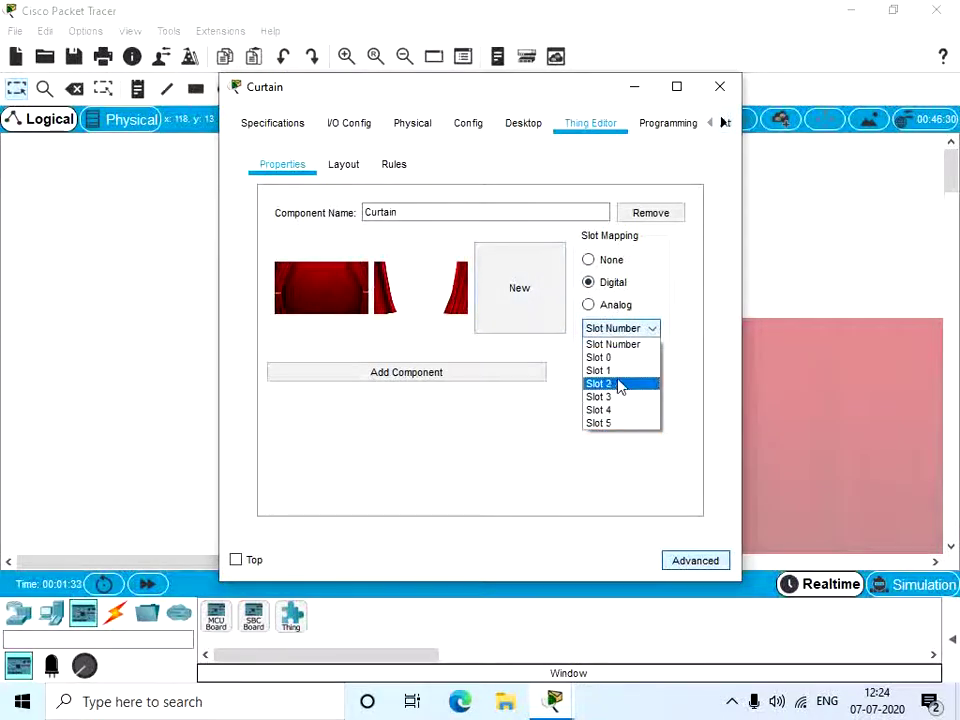
{"action": "left_click", "coordinate": [622, 371]}
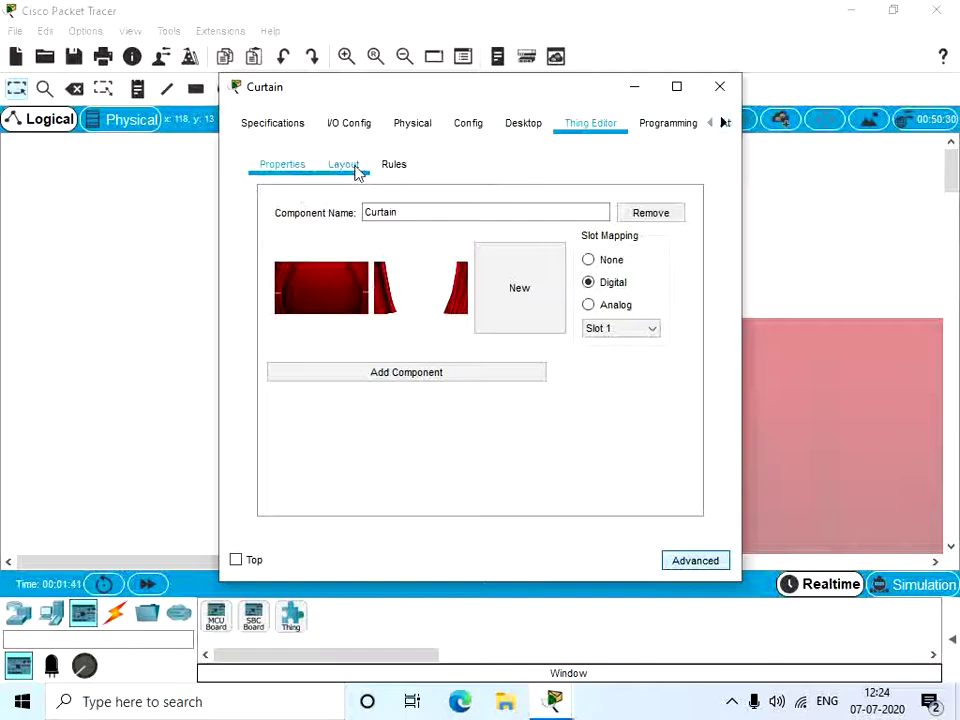
Step: Add a first rule with Curtain as its sub component
{"action": "left_click", "coordinate": [391, 168]}
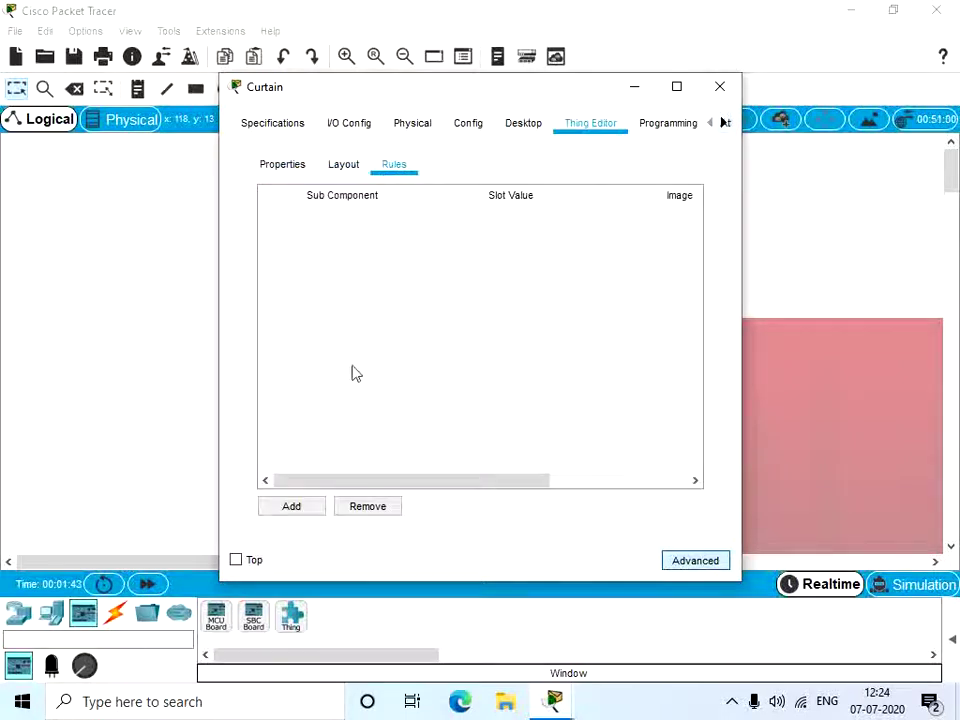
{"action": "left_click", "coordinate": [290, 506]}
{"action": "left_click", "coordinate": [375, 229]}
{"action": "left_click", "coordinate": [375, 229]}
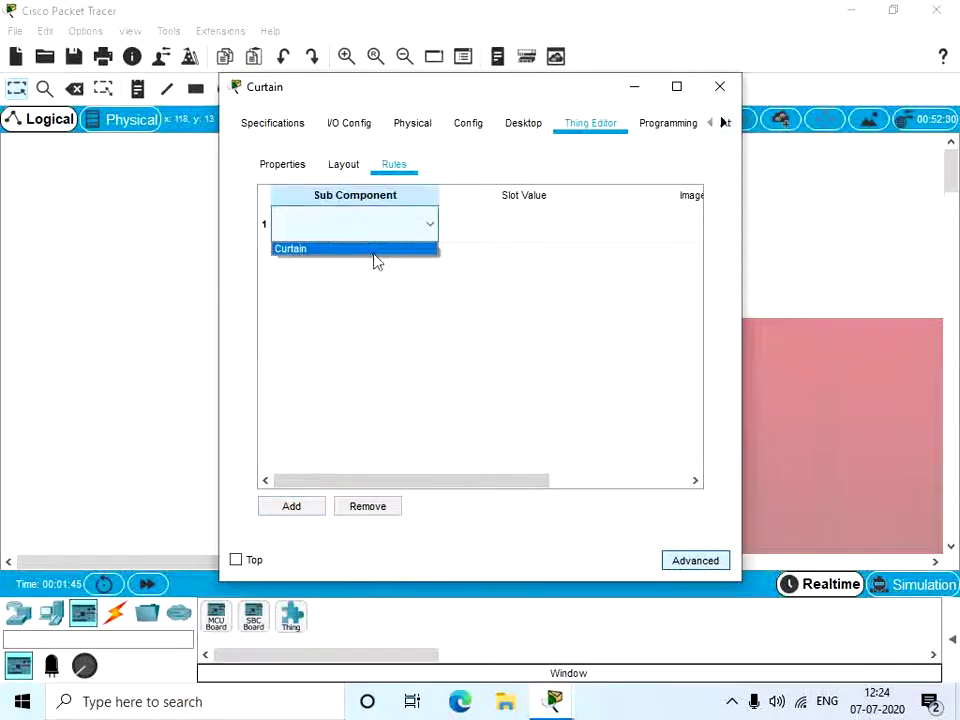
{"action": "left_click", "coordinate": [367, 248]}
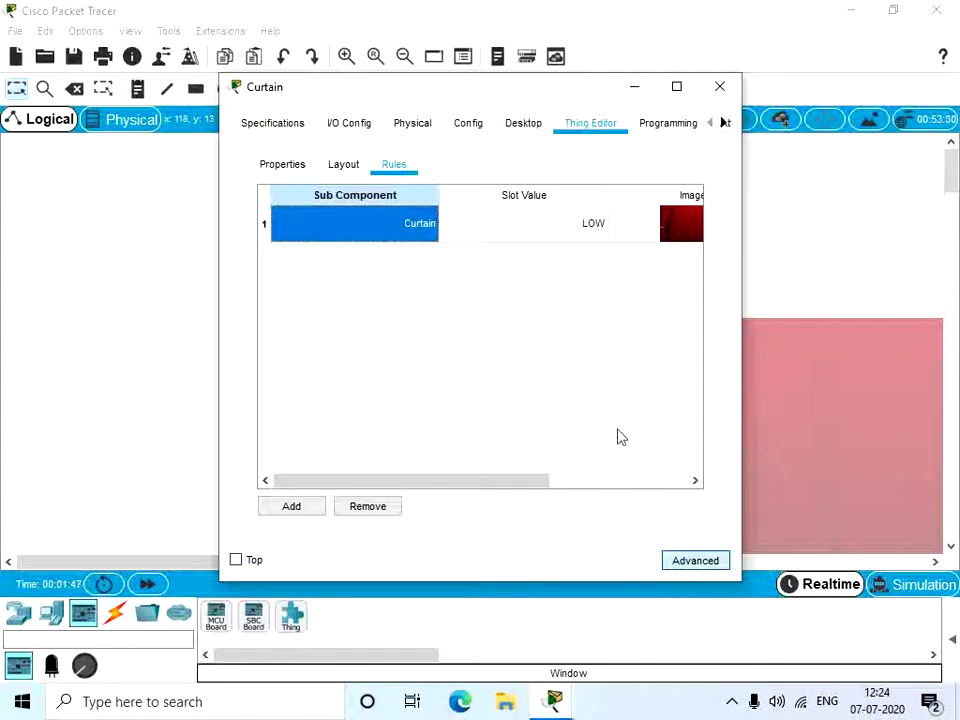
{"action": "left_click_drag", "start_coordinate": [474, 478], "coordinate": [561, 474]}
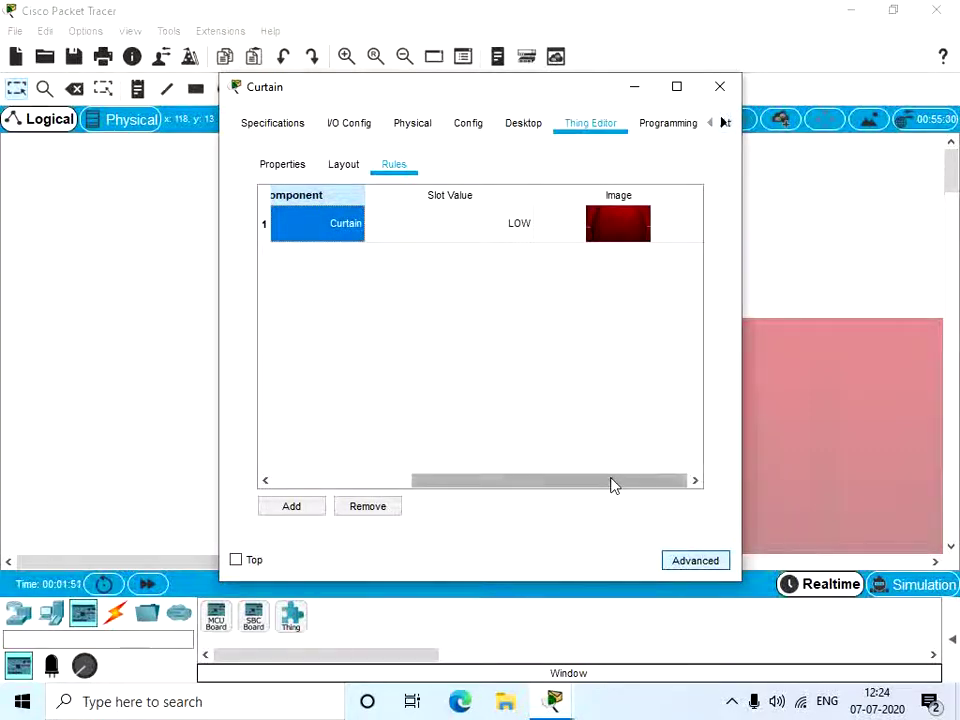
{"action": "left_click_drag", "start_coordinate": [611, 481], "coordinate": [407, 433]}
Step: Add a second Curtain rule that shows the open-curtain picture when the slot value is HIGH
{"action": "left_click", "coordinate": [300, 506]}
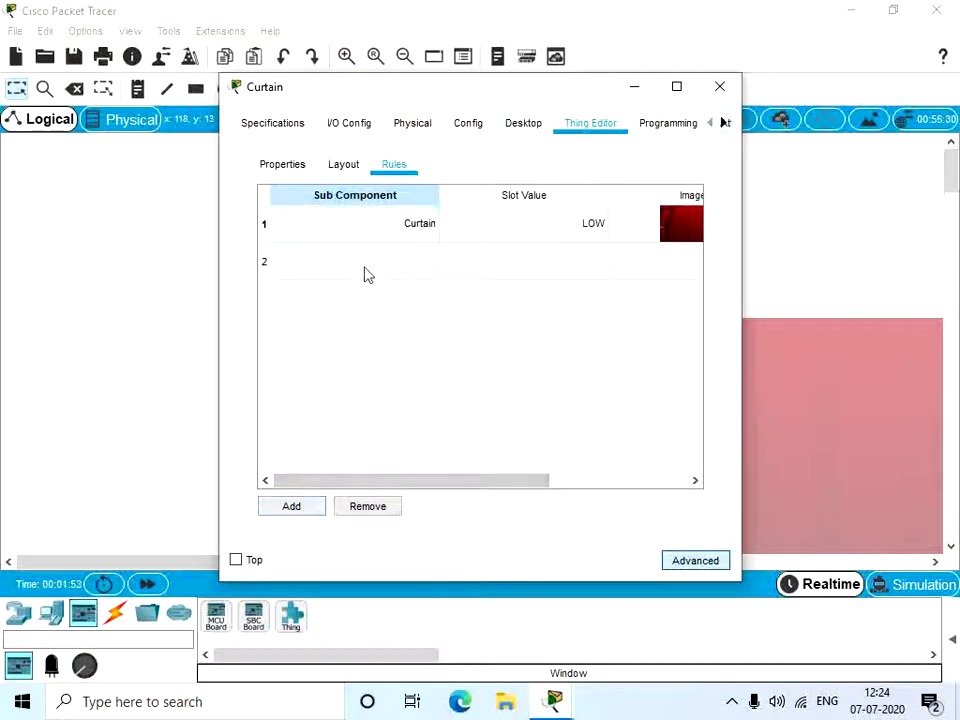
{"action": "left_click", "coordinate": [380, 268]}
{"action": "left_click", "coordinate": [418, 288]}
{"action": "left_click", "coordinate": [566, 262]}
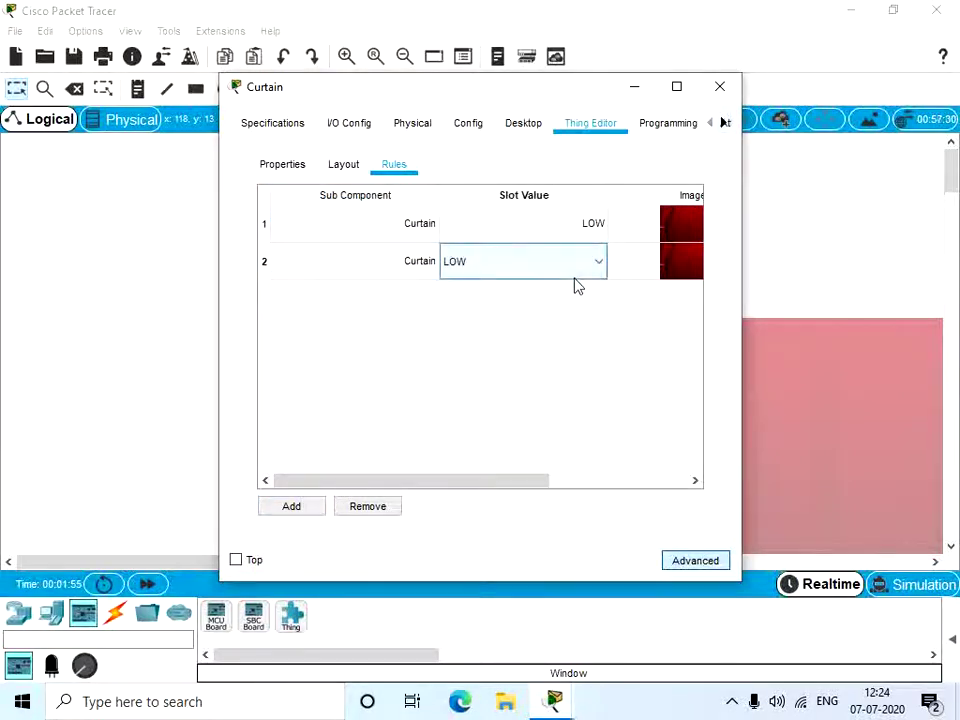
{"action": "left_click", "coordinate": [572, 262]}
{"action": "left_click", "coordinate": [568, 300]}
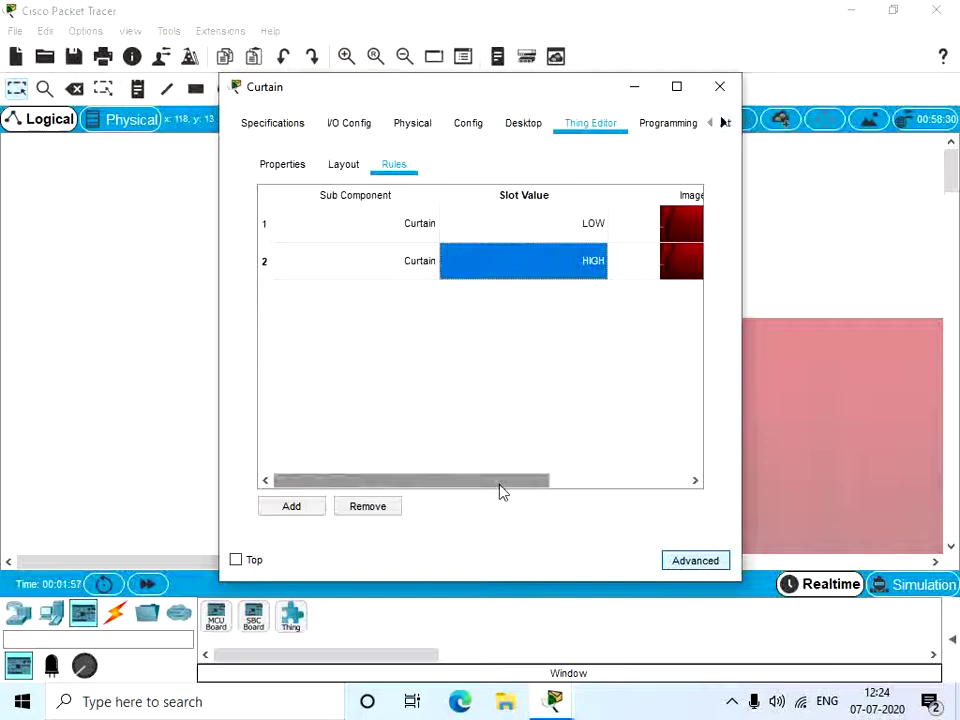
{"action": "left_click_drag", "start_coordinate": [501, 483], "coordinate": [639, 373]}
{"action": "left_click", "coordinate": [602, 266]}
{"action": "left_click", "coordinate": [600, 299]}
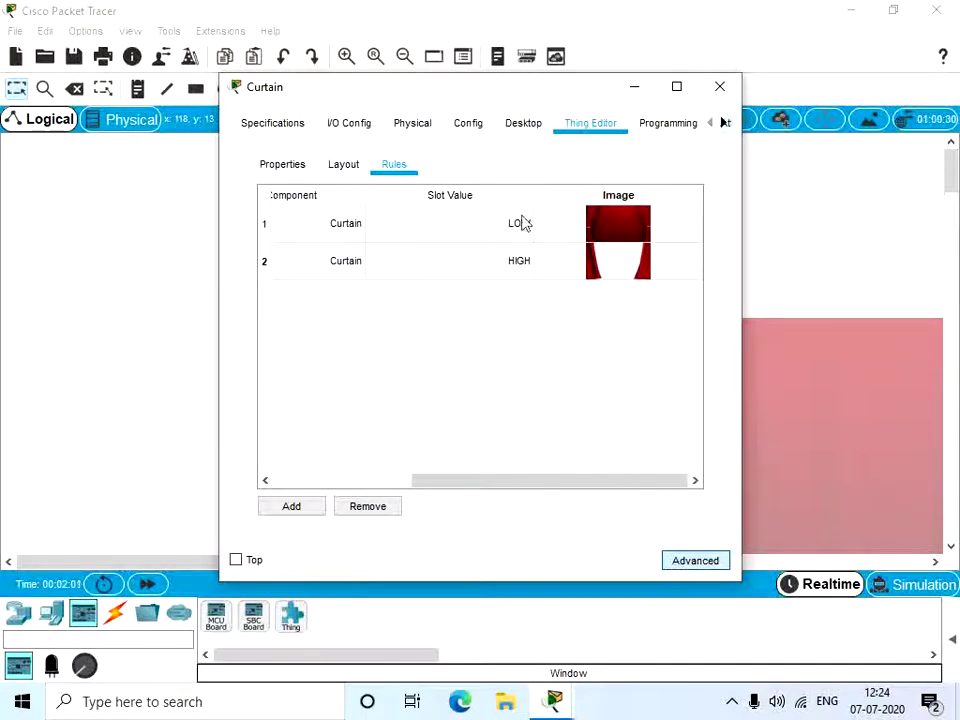
Step: Delete all code from the Curtain's Blink (JavaScript) main.js and minimize the settings window
{"action": "left_click", "coordinate": [658, 122]}
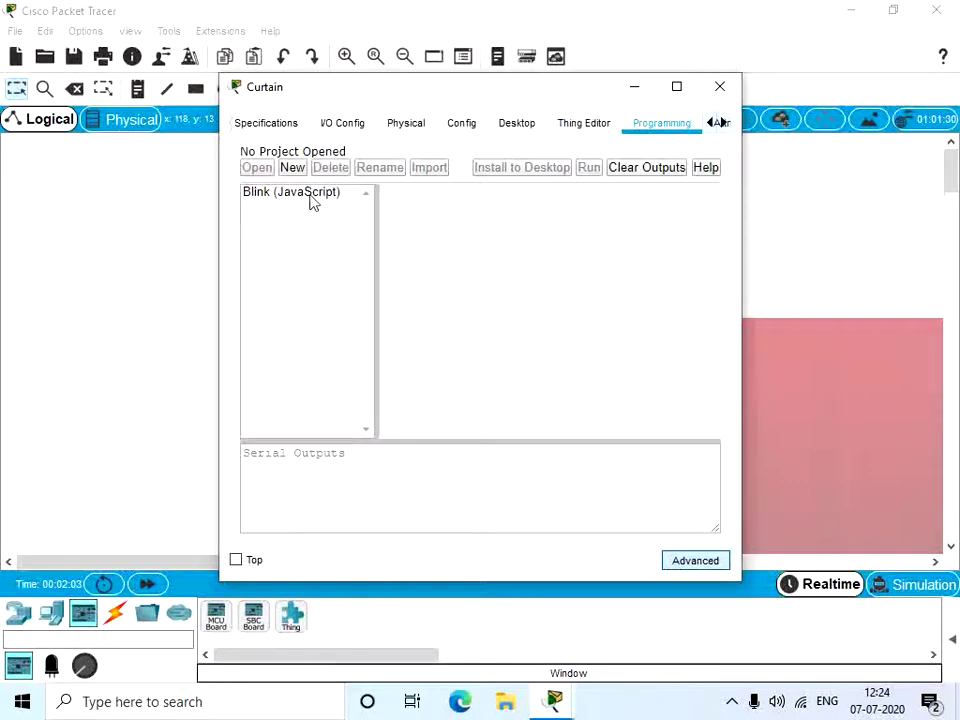
{"action": "double_click", "coordinate": [308, 193]}
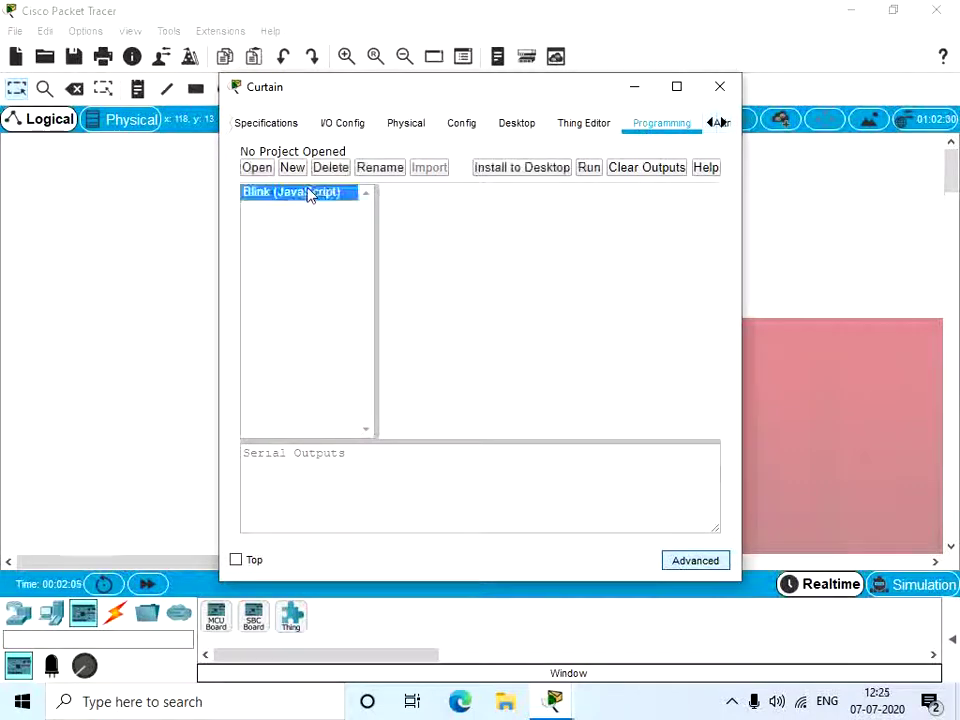
{"action": "double_click", "coordinate": [286, 212]}
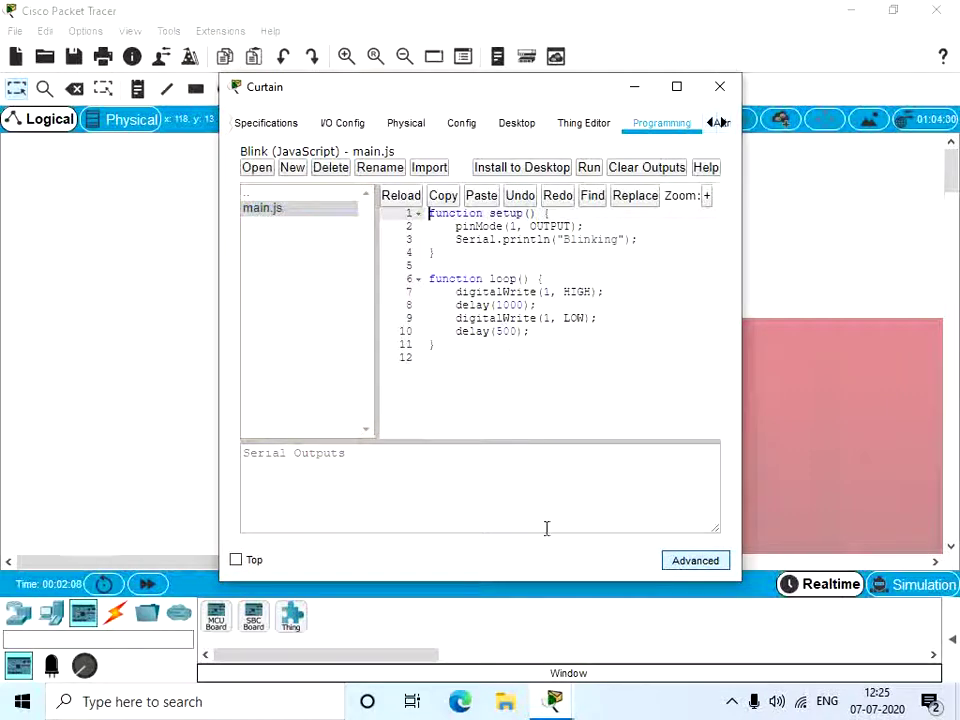
{"action": "key", "text": "ctrl+a"}
{"action": "key", "text": "Delete"}
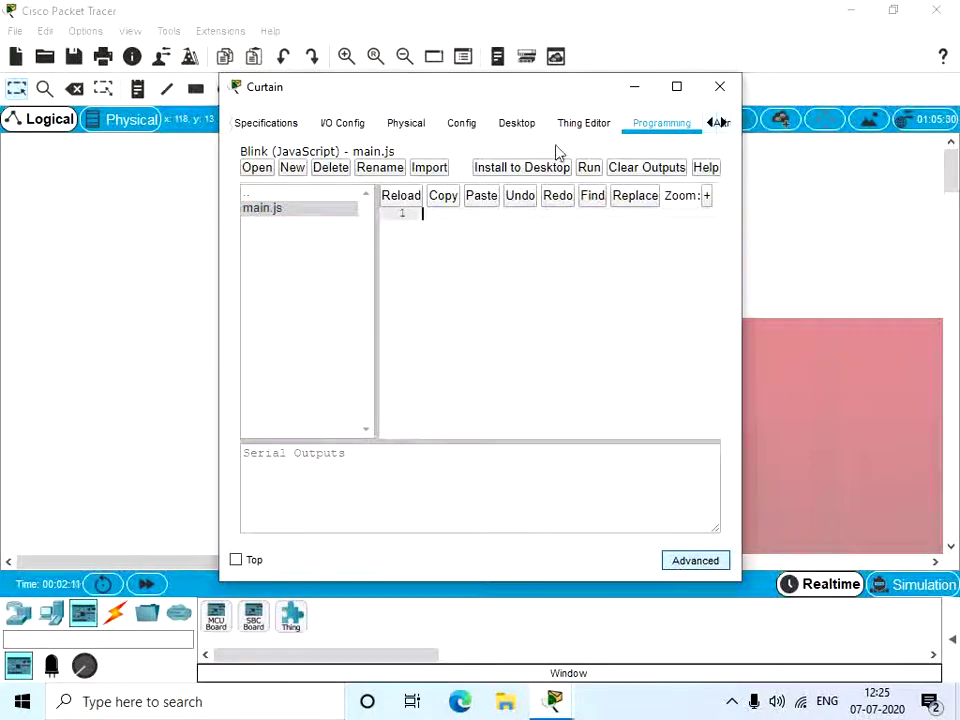
{"action": "left_click", "coordinate": [632, 86]}
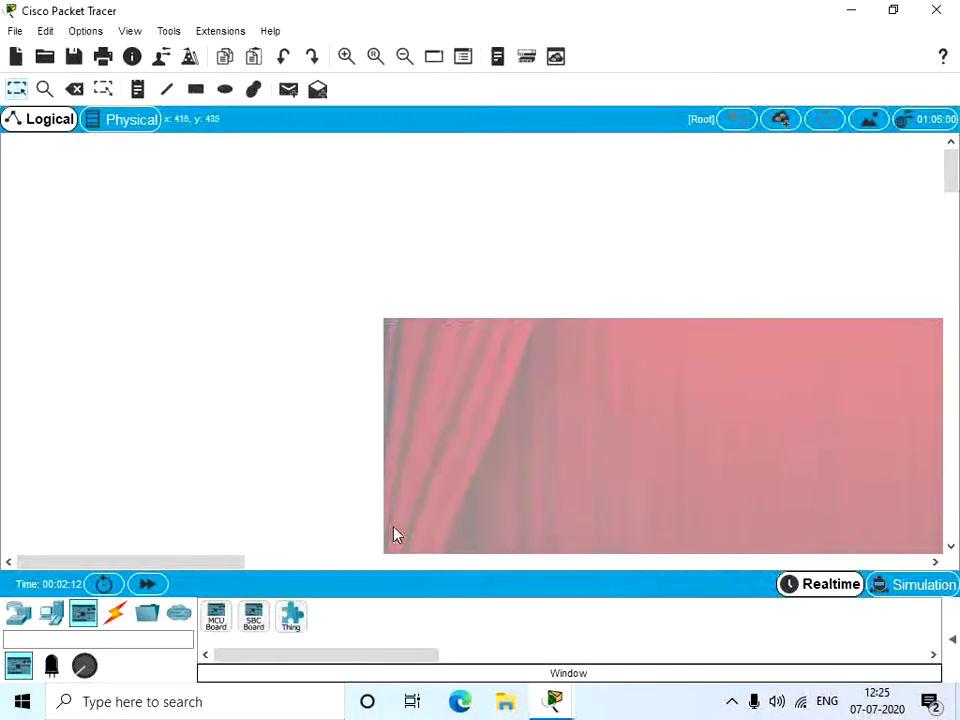
Step: Drag a Window device from End Devices > Home onto the workspace as IoT1 and select it
{"action": "left_click", "coordinate": [50, 616]}
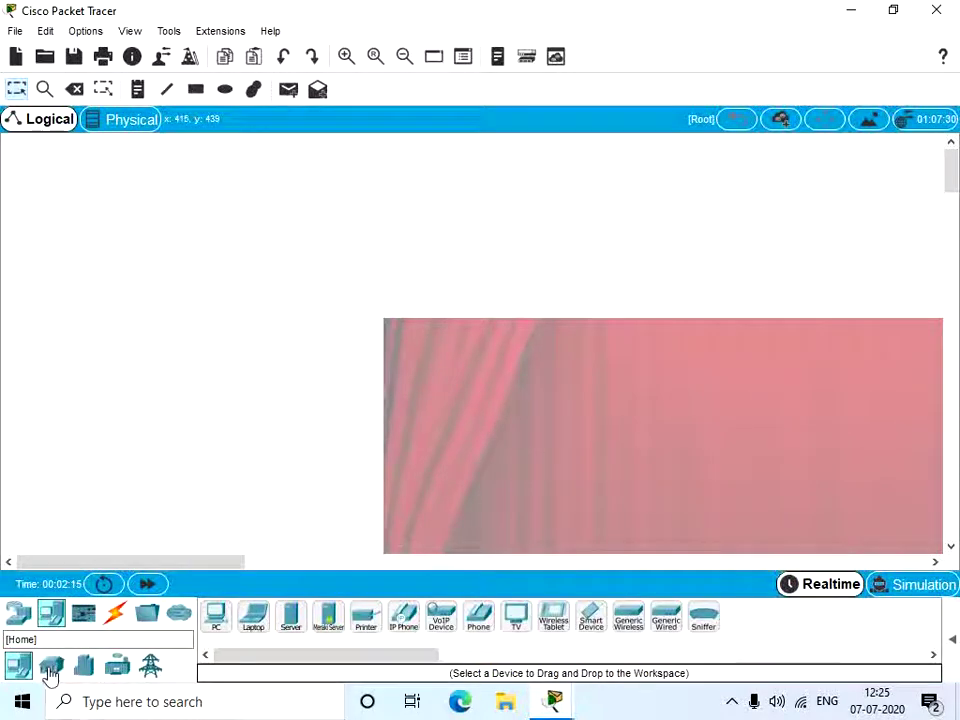
{"action": "left_click", "coordinate": [45, 672]}
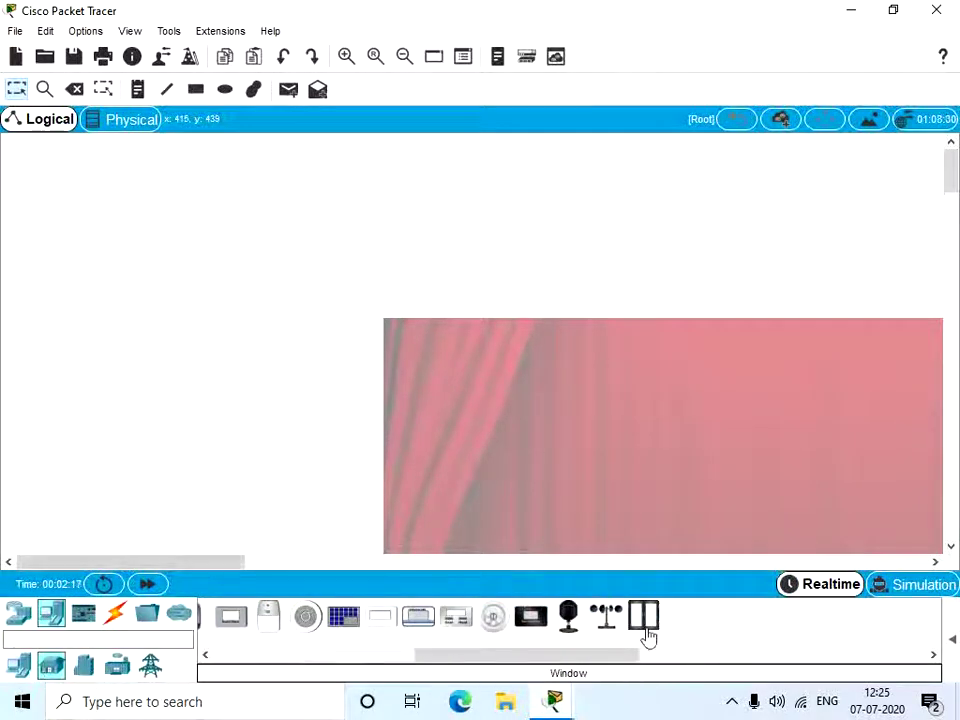
{"action": "left_click_drag", "start_coordinate": [645, 630], "coordinate": [237, 305]}
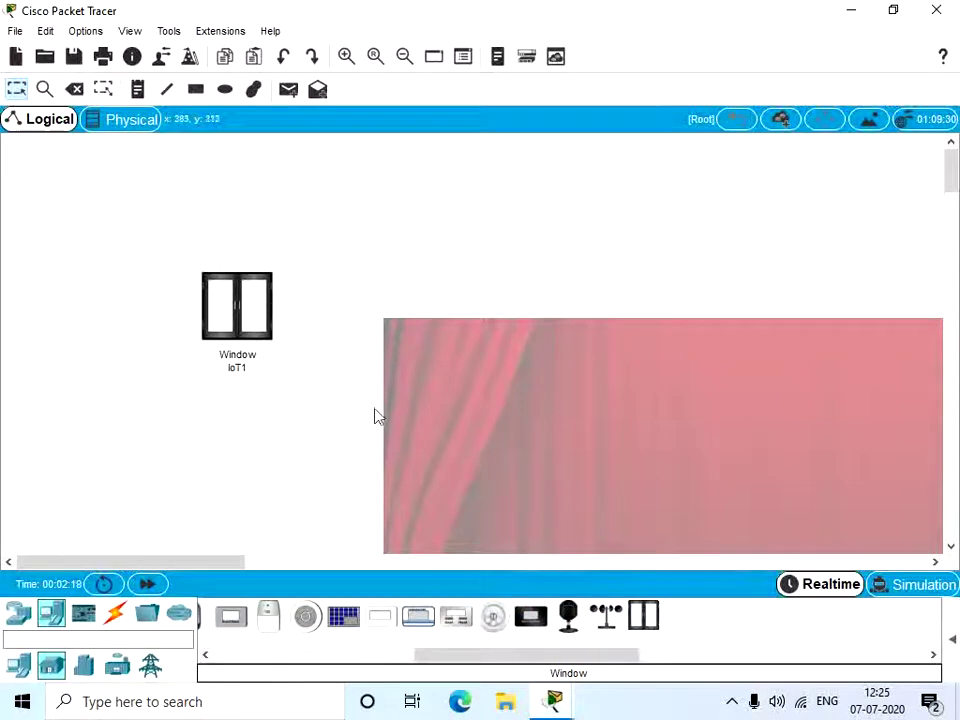
{"action": "scroll", "coordinate": [458, 667], "scroll_direction": "left", "scroll_amount": 5}
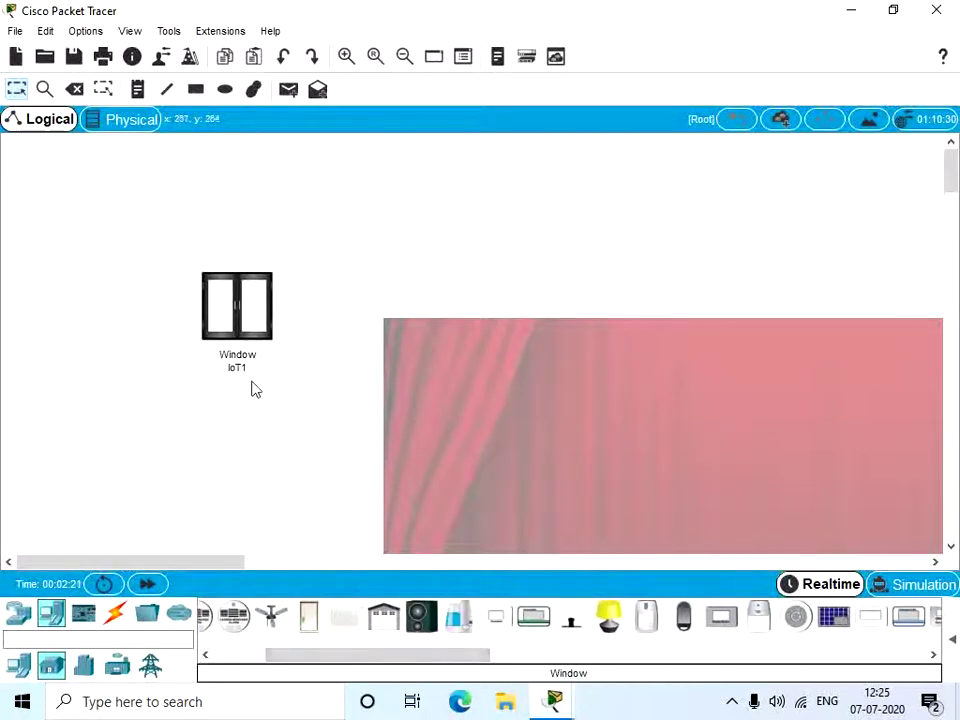
{"action": "left_click", "coordinate": [239, 312], "text": "alt"}
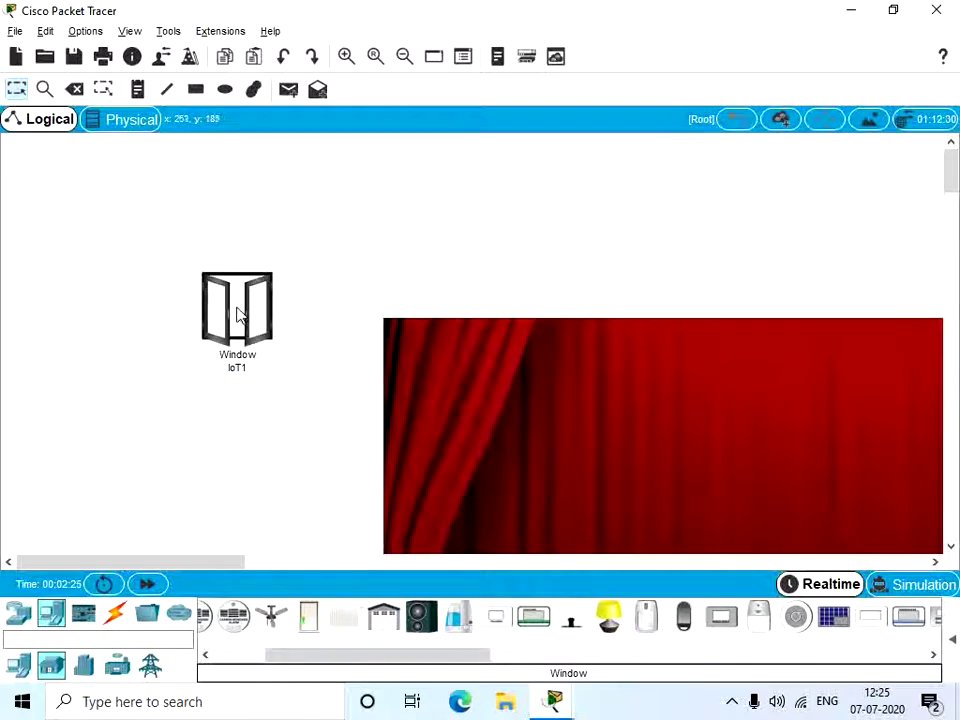
Step: Copy all code from IoT1's Window (JavaScript) main.js, then close IoT1's settings
{"action": "left_click", "coordinate": [238, 295]}
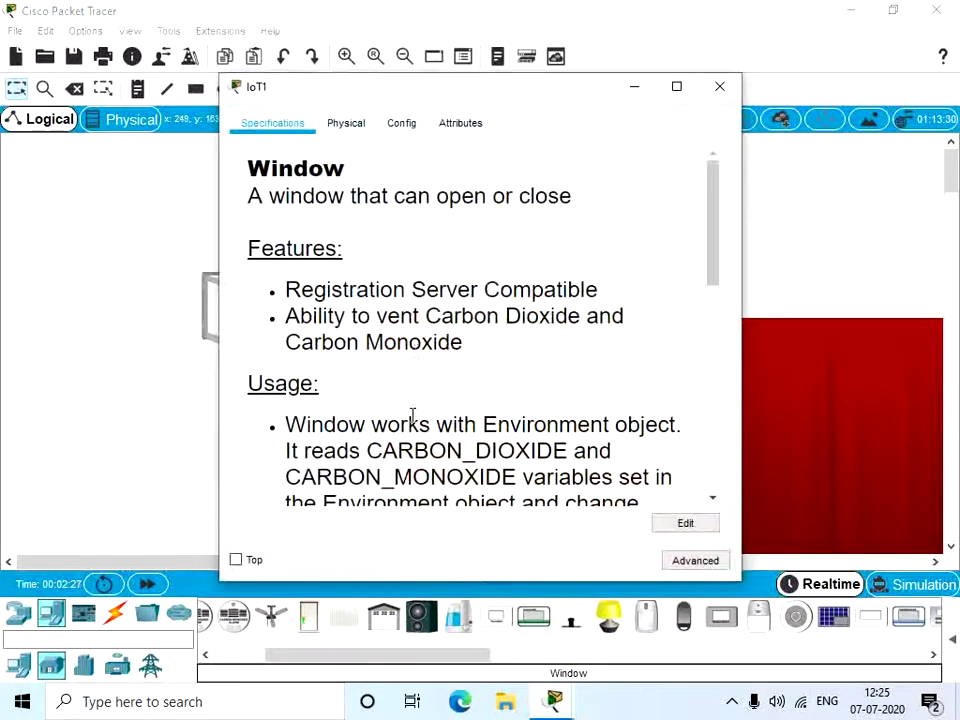
{"action": "left_click", "coordinate": [681, 564]}
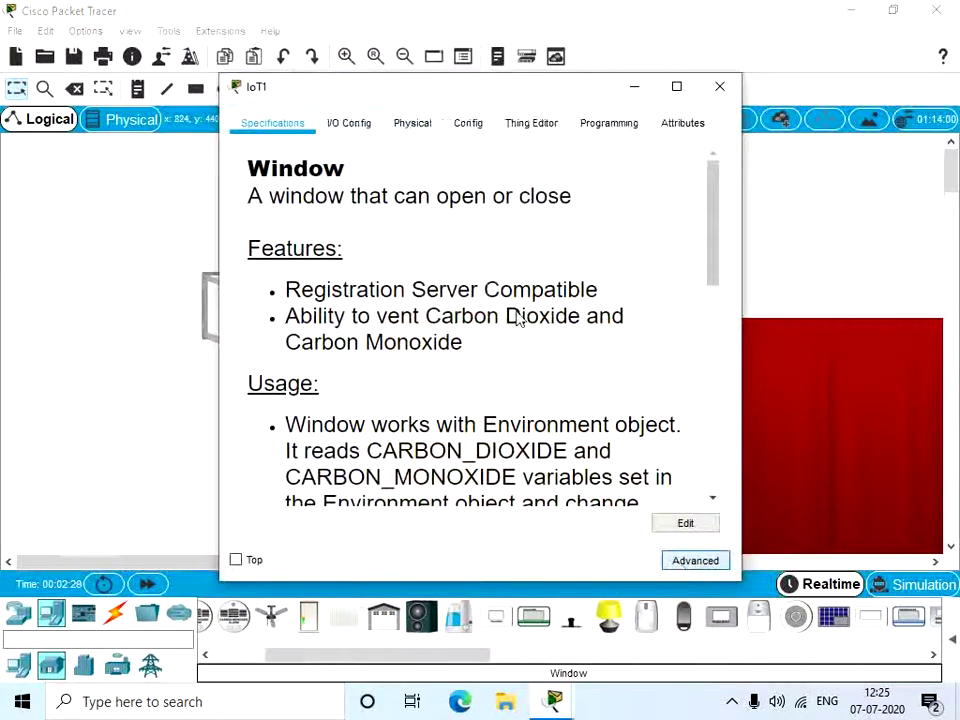
{"action": "left_click", "coordinate": [600, 130]}
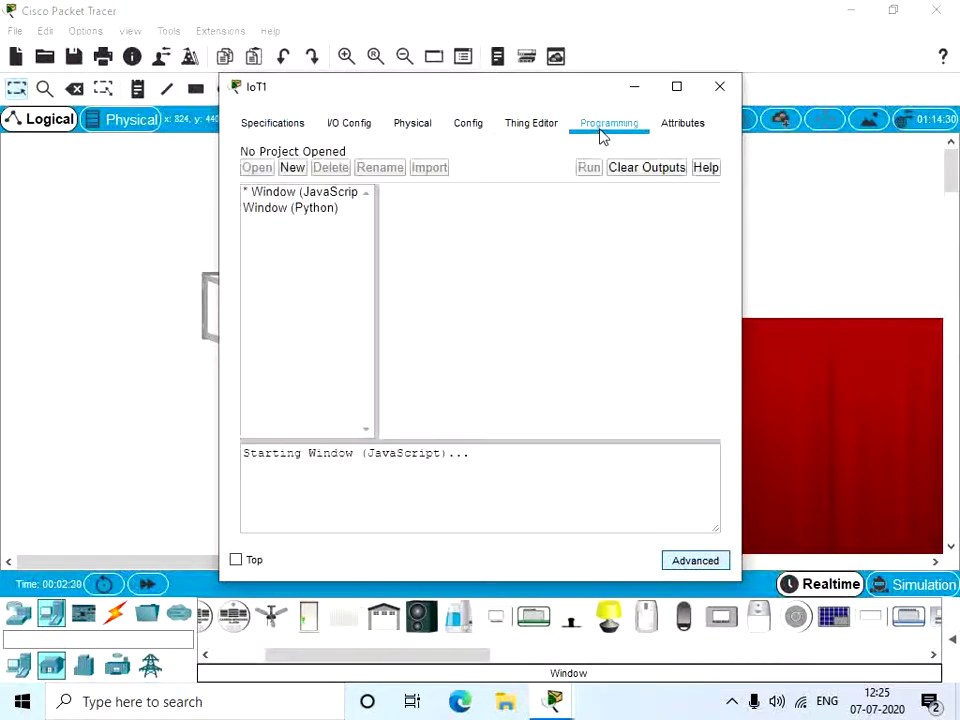
{"action": "double_click", "coordinate": [338, 195]}
{"action": "double_click", "coordinate": [311, 210]}
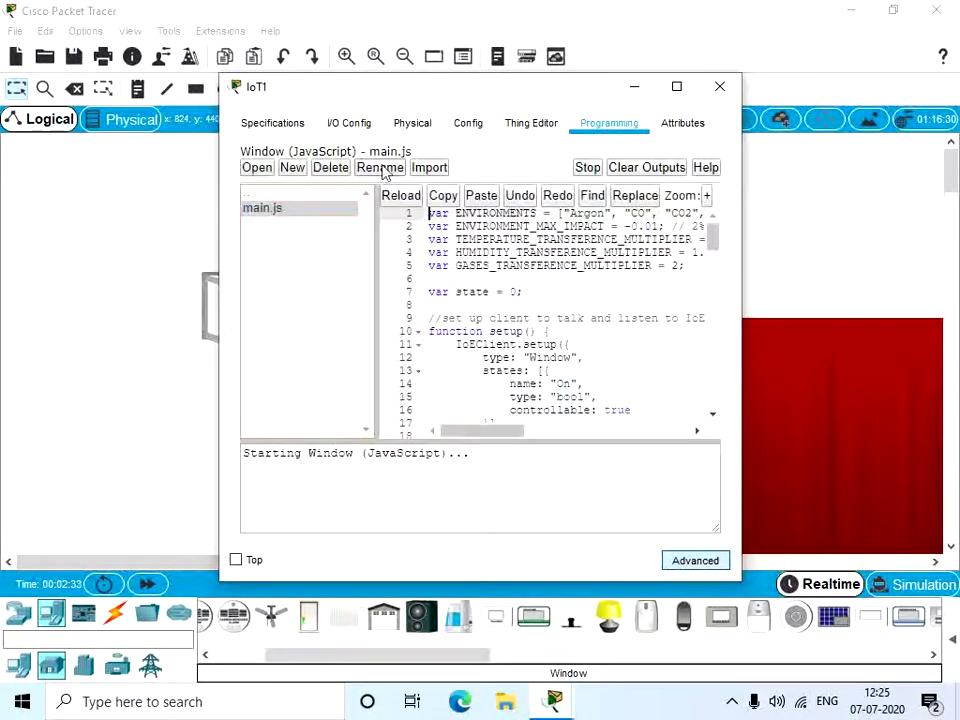
{"action": "key", "text": "ctrl+a"}
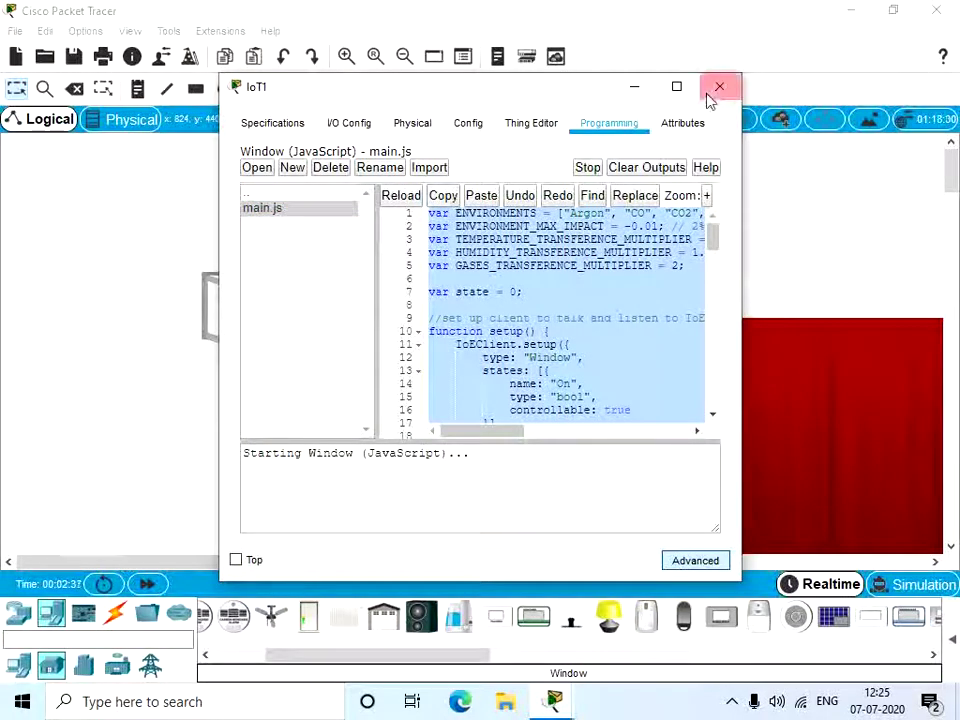
{"action": "left_click", "coordinate": [634, 86]}
Step: Paste the copied Window code into the Curtain's main.js and change line 12's type from 'Window' to 'Curtain'
{"action": "left_click", "coordinate": [680, 519]}
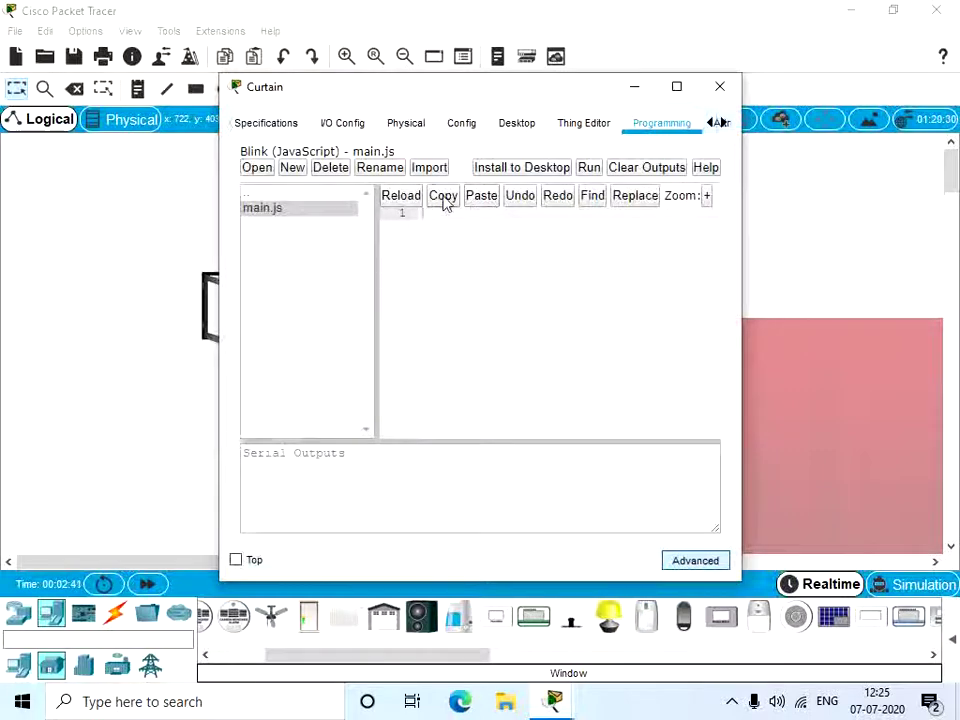
{"action": "left_click", "coordinate": [483, 196]}
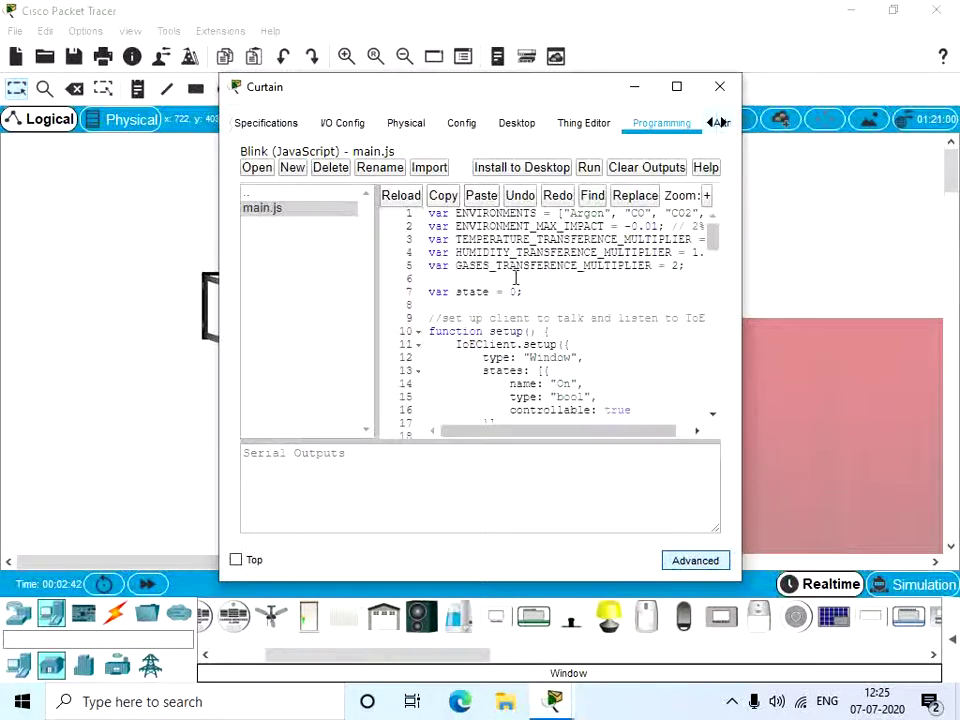
{"action": "mouse_move", "coordinate": [568, 369]}
{"action": "left_mouse_down"}
{"action": "mouse_move", "coordinate": [574, 358]}
{"action": "mouse_move", "coordinate": [560, 359]}
{"action": "left_mouse_up"}
{"action": "double_click", "coordinate": [560, 358]}
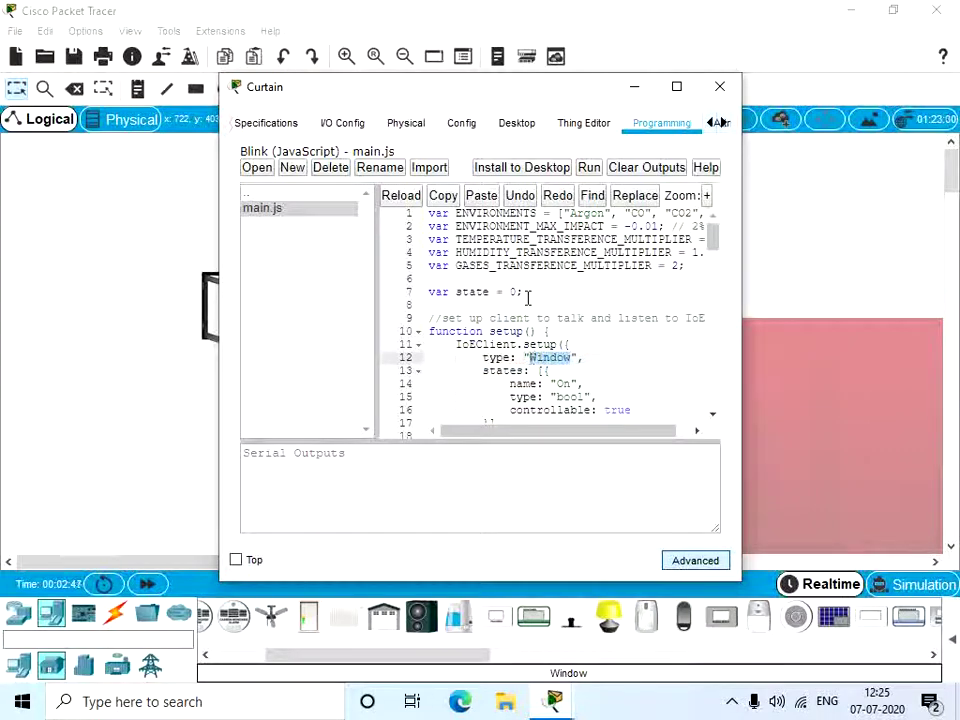
{"action": "key", "text": "BackSpace"}
{"action": "type", "text": "Cu"}
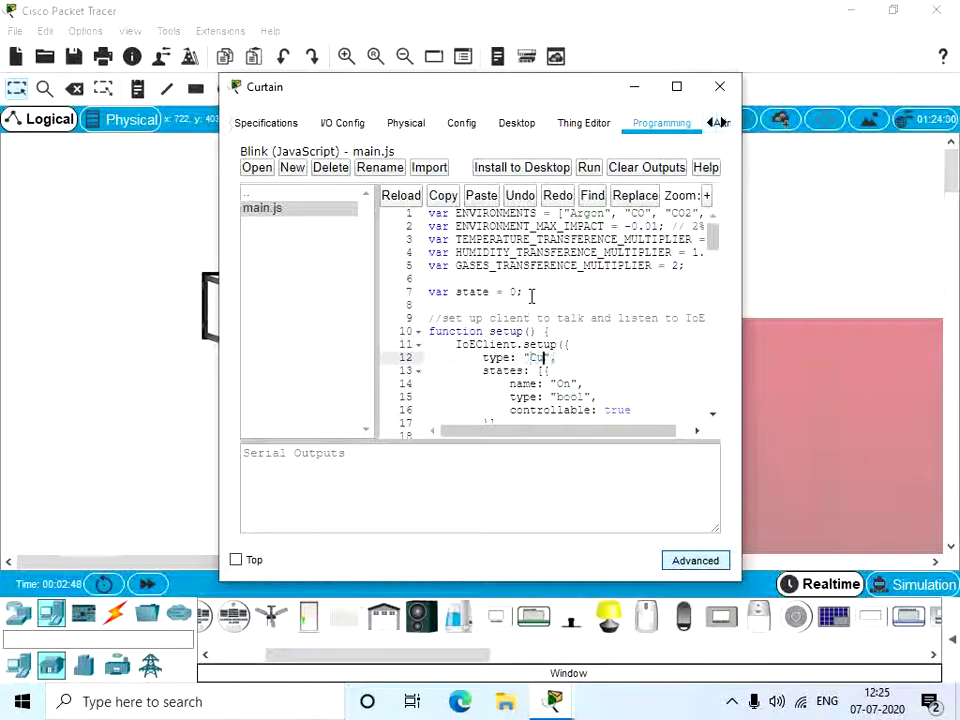
{"action": "type", "text": "rtain"}
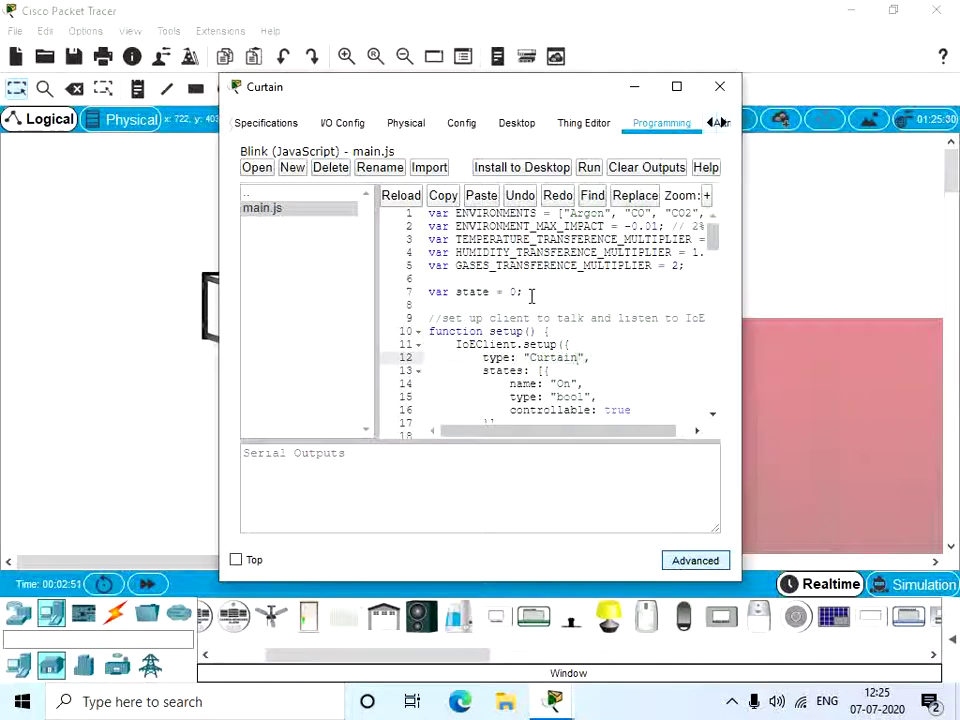
{"action": "scroll", "coordinate": [632, 328], "scroll_direction": "down", "scroll_amount": 14}
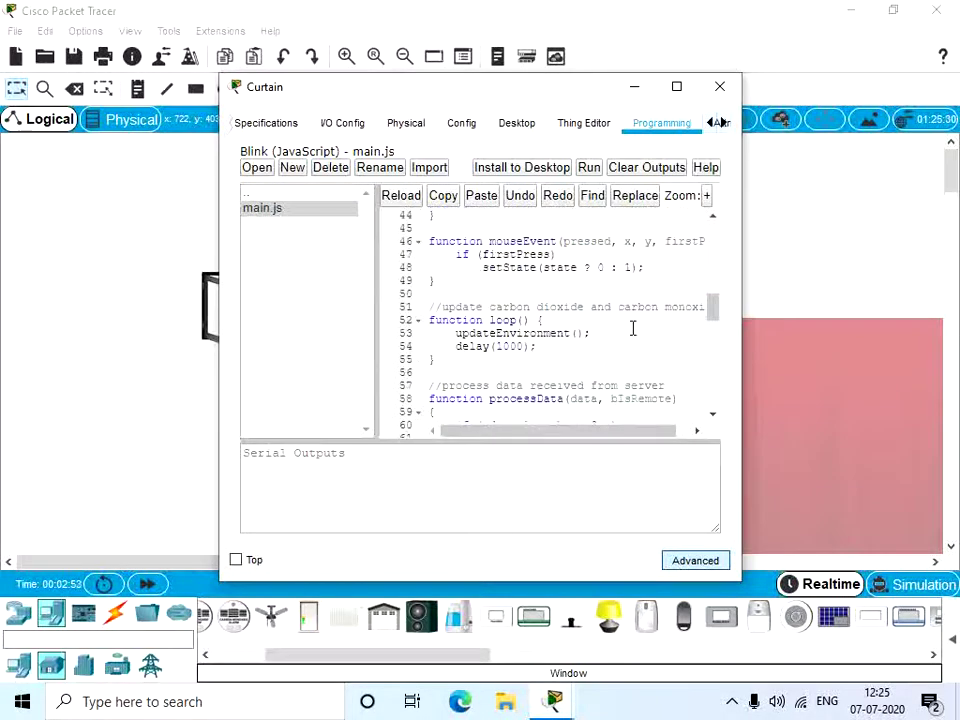
{"action": "scroll", "coordinate": [636, 268], "scroll_direction": "down", "scroll_amount": 6}
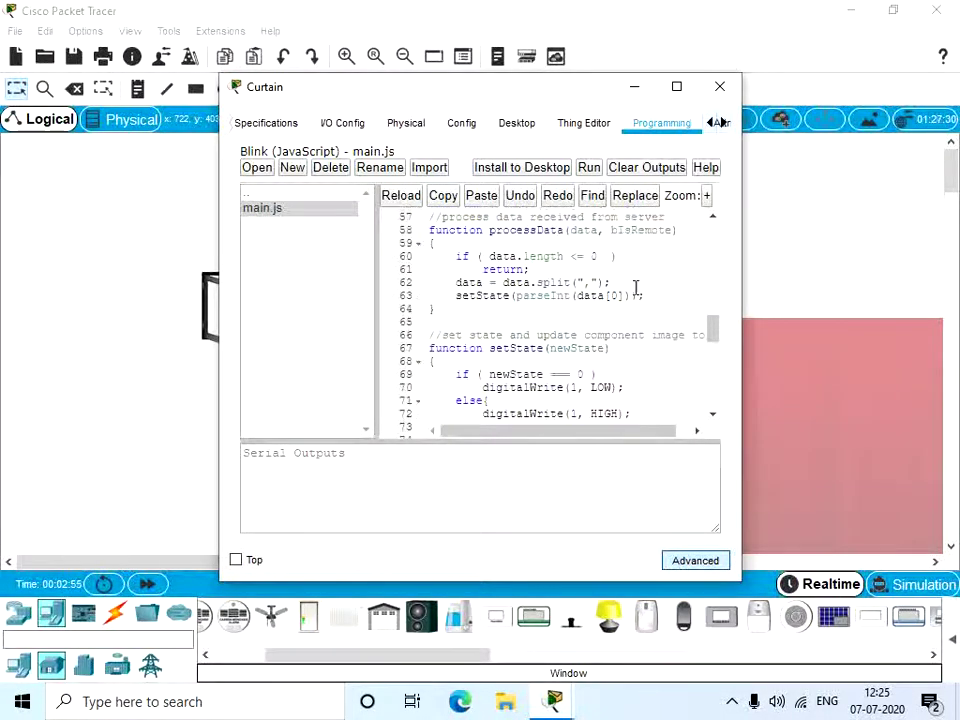
Step: Map the Curtain component to Slot 5 in the Thing Editor
{"action": "left_click", "coordinate": [586, 123]}
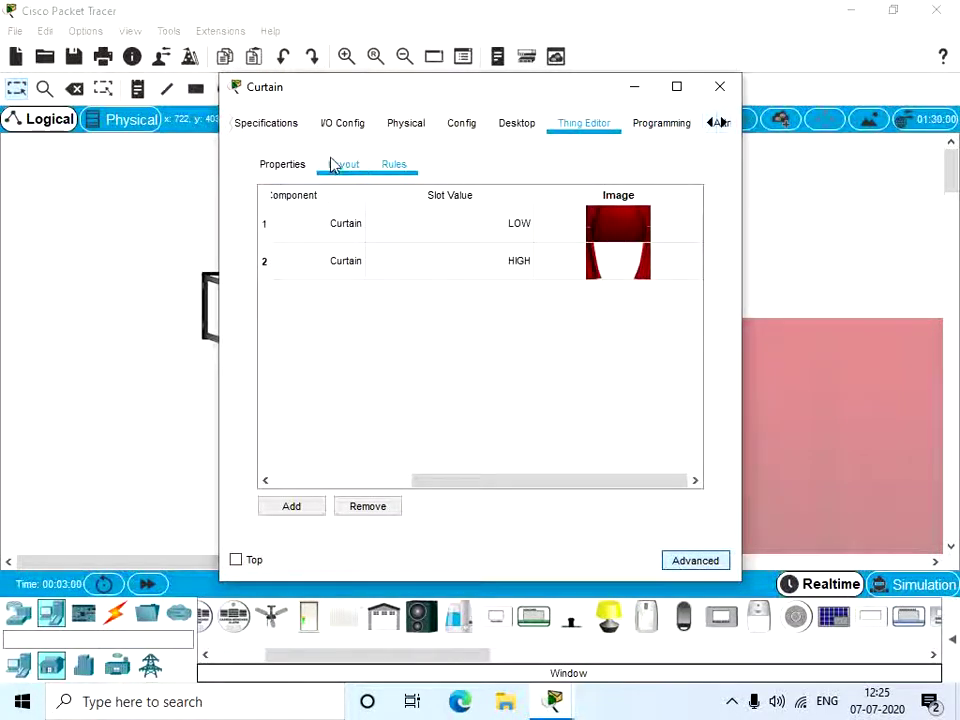
{"action": "left_click", "coordinate": [286, 166]}
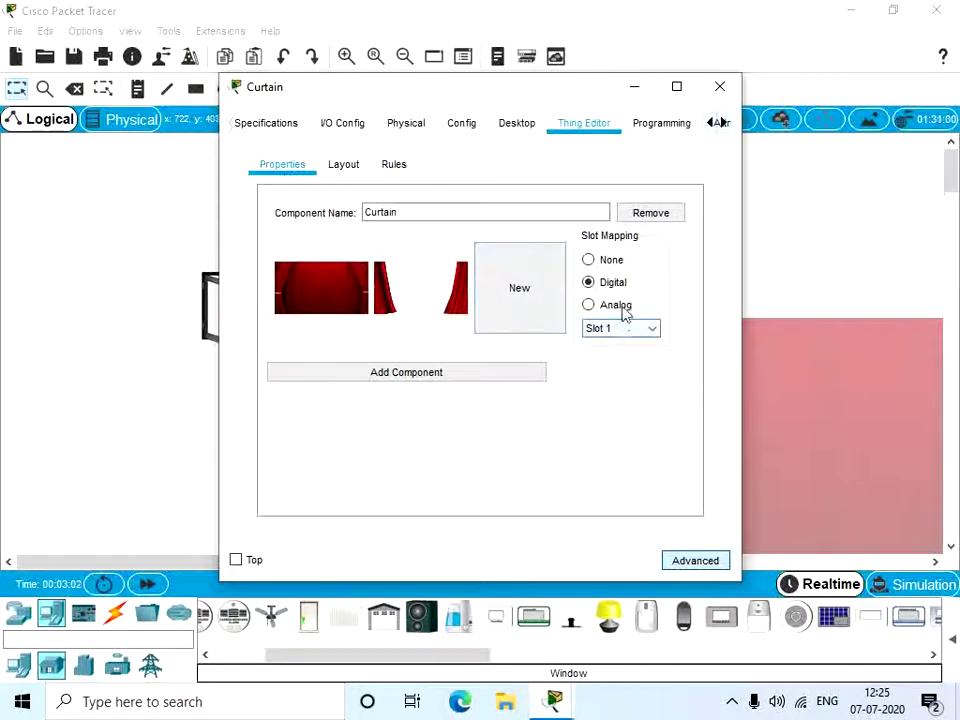
{"action": "left_click", "coordinate": [652, 123]}
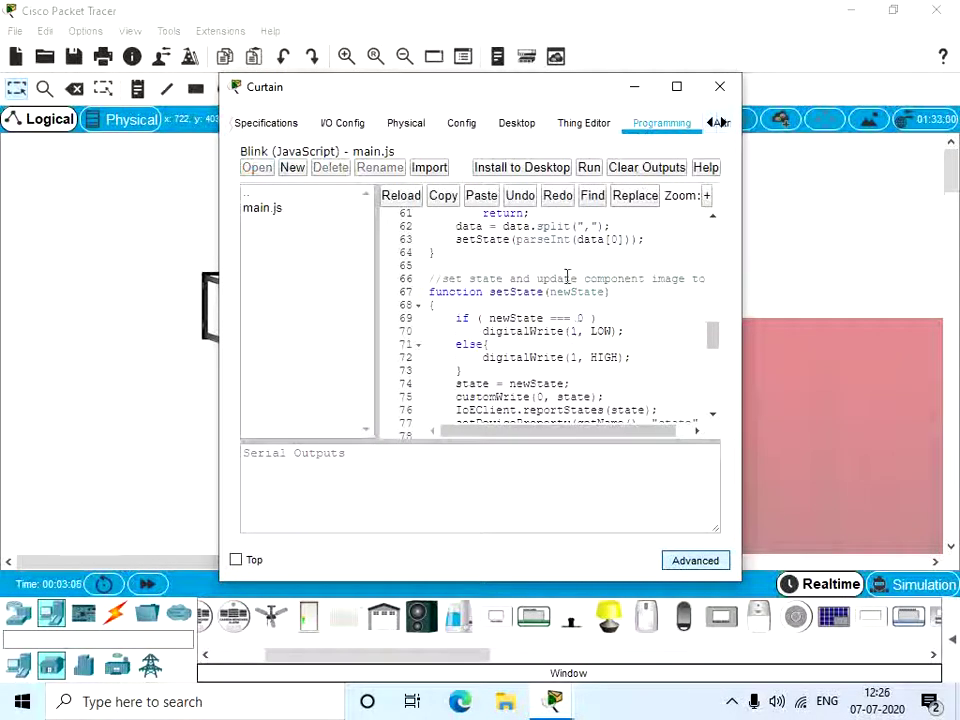
{"action": "left_click", "coordinate": [606, 130]}
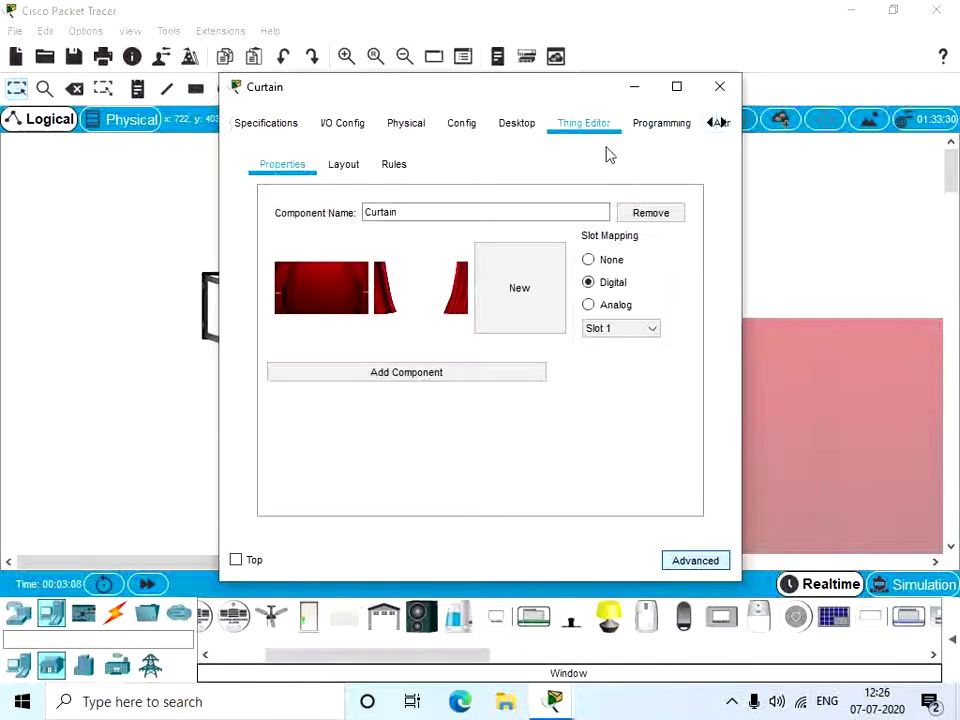
{"action": "left_click", "coordinate": [630, 331]}
{"action": "left_click", "coordinate": [645, 425]}
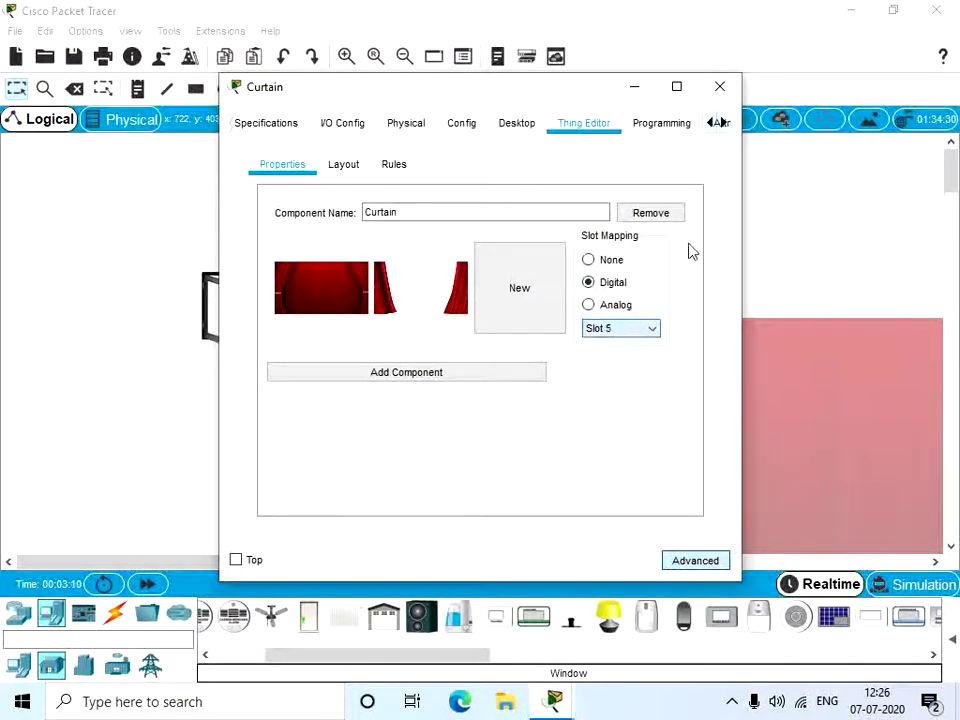
{"action": "left_click", "coordinate": [676, 122]}
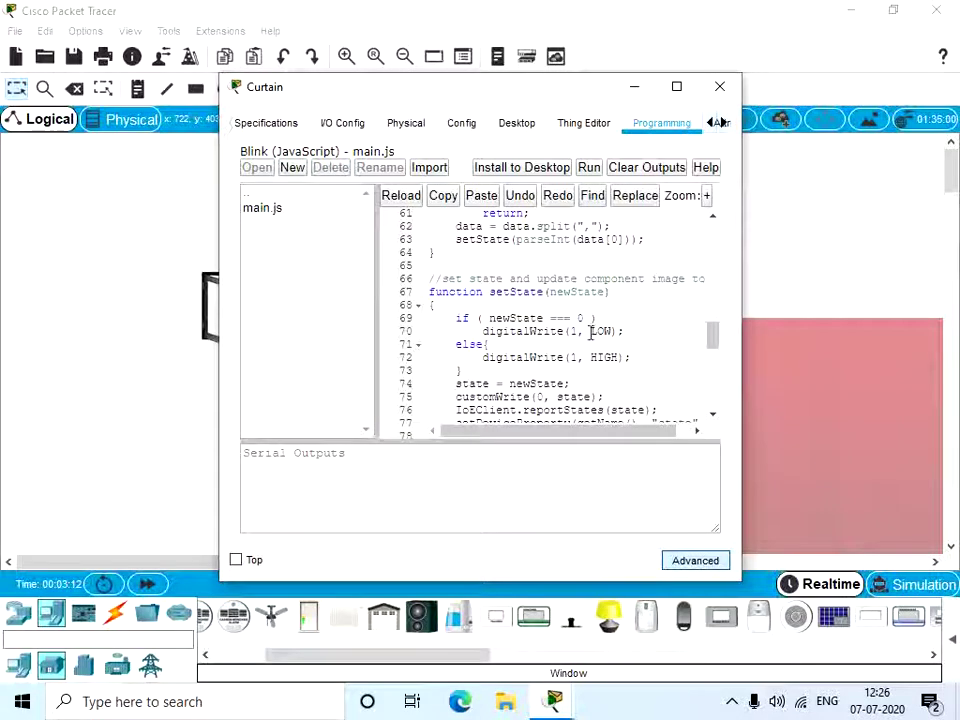
Step: Change digitalWrite(1, LOW) on line 70 and digitalWrite(1, HIGH) on line 72 to pin 5
{"action": "left_click", "coordinate": [576, 331]}
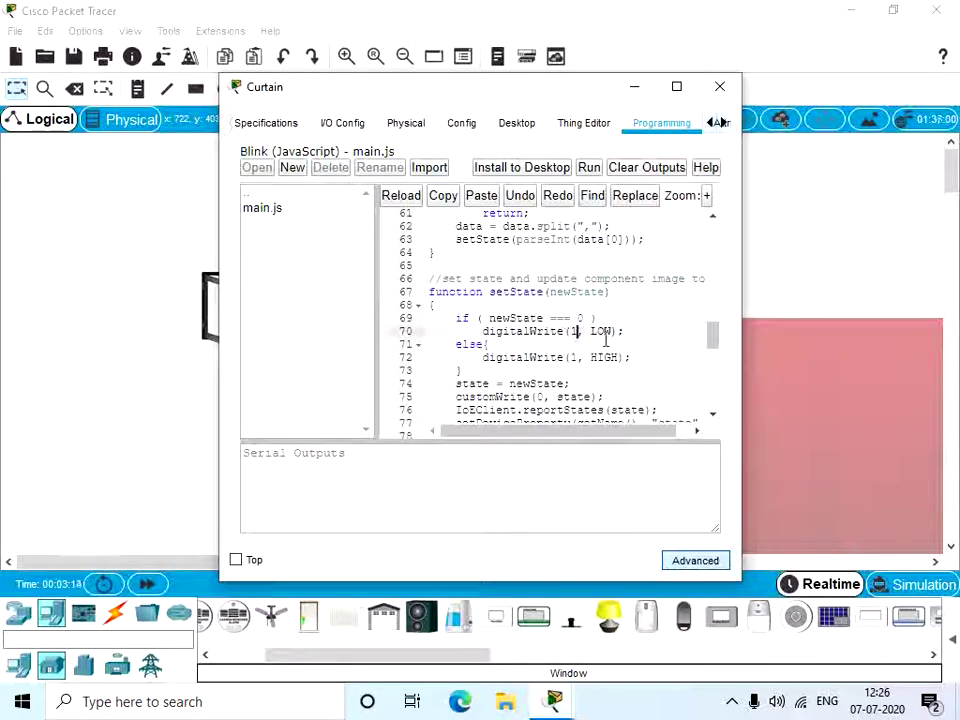
{"action": "key", "text": "BackSpace"}
{"action": "type", "text": "5"}
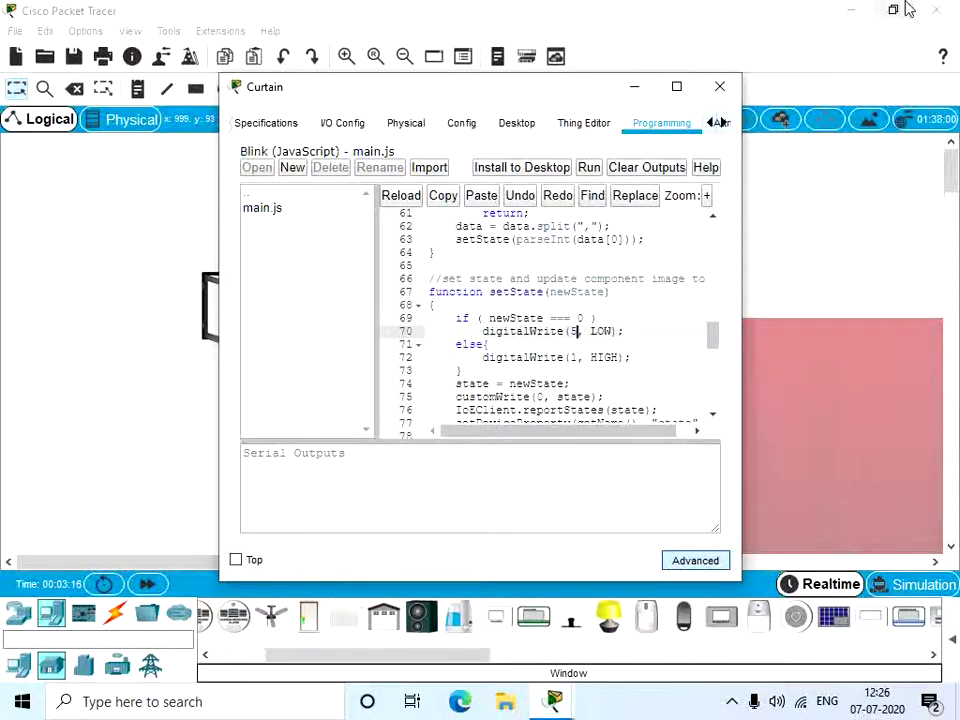
{"action": "left_click", "coordinate": [575, 369]}
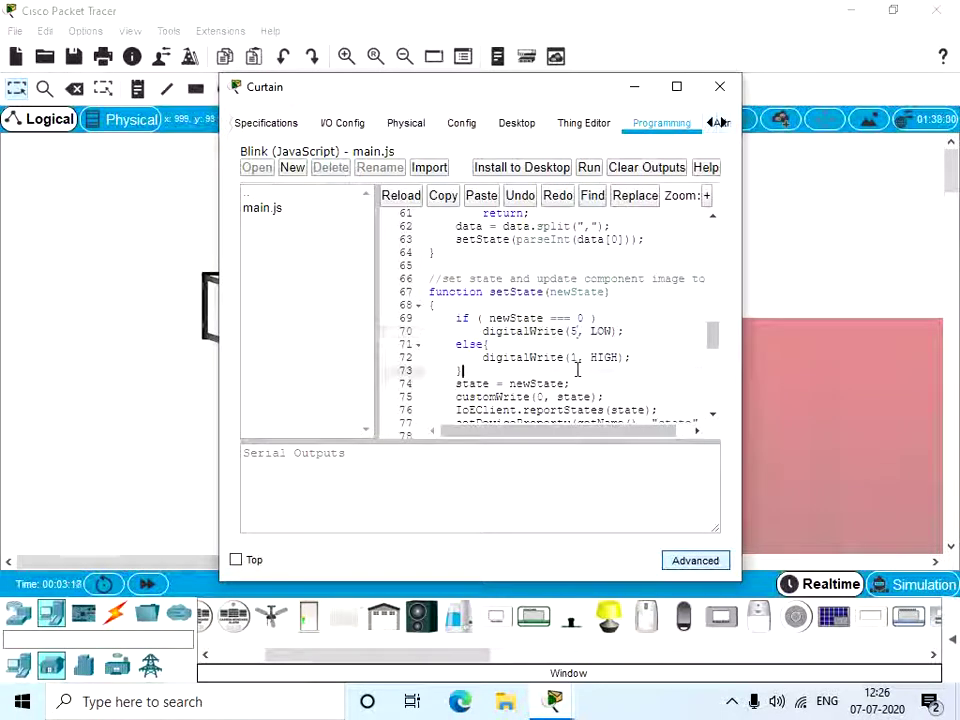
{"action": "left_click", "coordinate": [576, 357]}
{"action": "key", "text": "BackSpace"}
{"action": "type", "text": "5"}
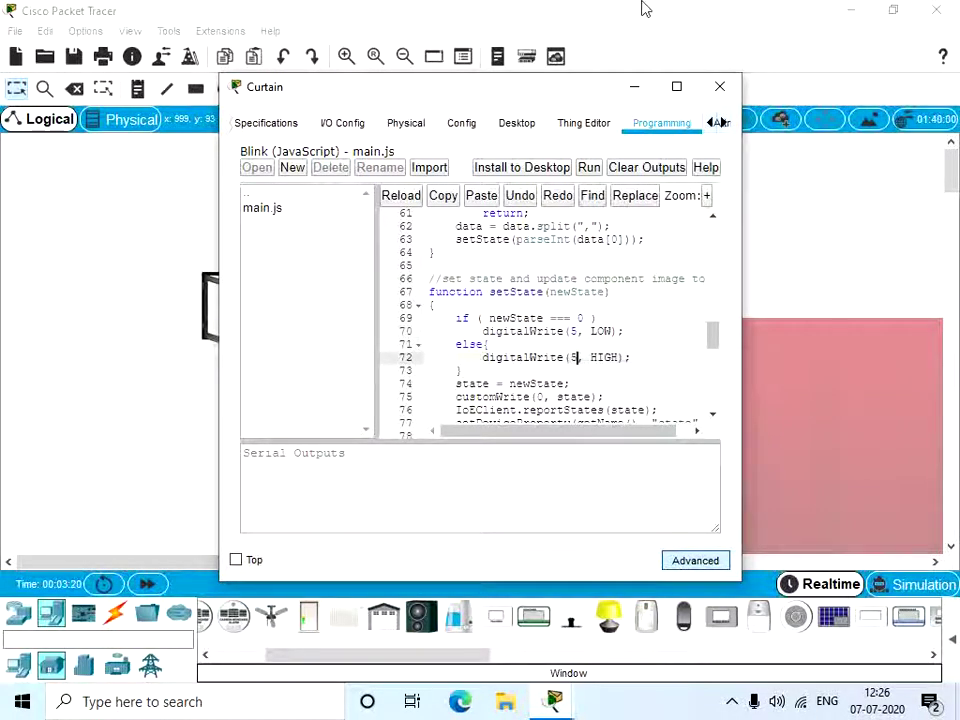
{"action": "scroll", "coordinate": [576, 357], "scroll_direction": "down", "scroll_amount": 1}
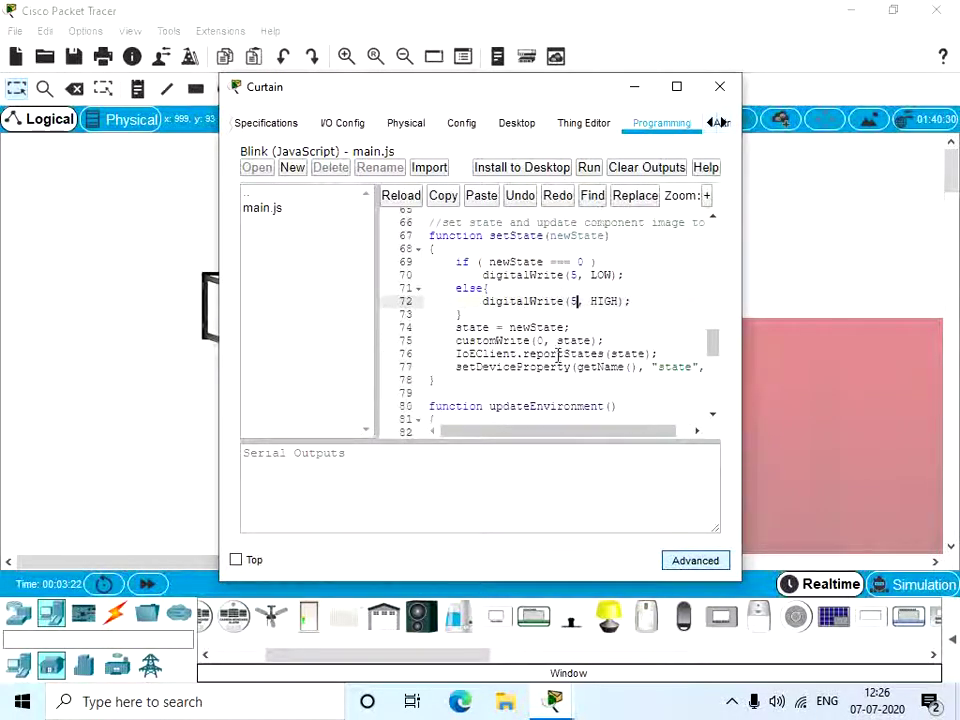
Step: Run the Curtain's Blink script and return to the project list
{"action": "left_click", "coordinate": [589, 168]}
{"action": "double_click", "coordinate": [256, 195]}
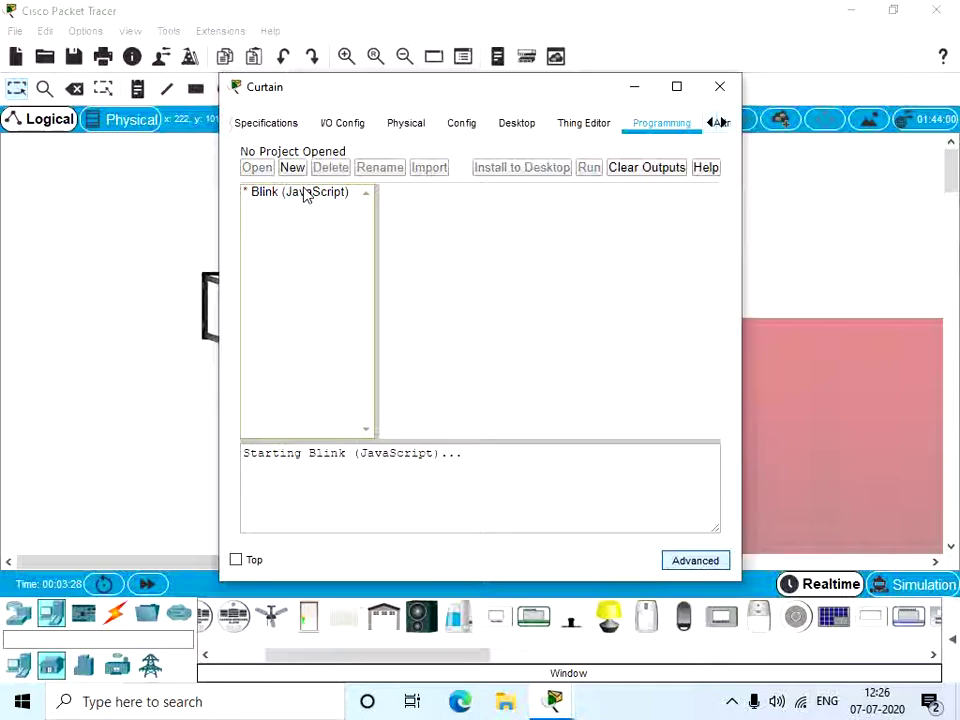
{"action": "double_click", "coordinate": [308, 192]}
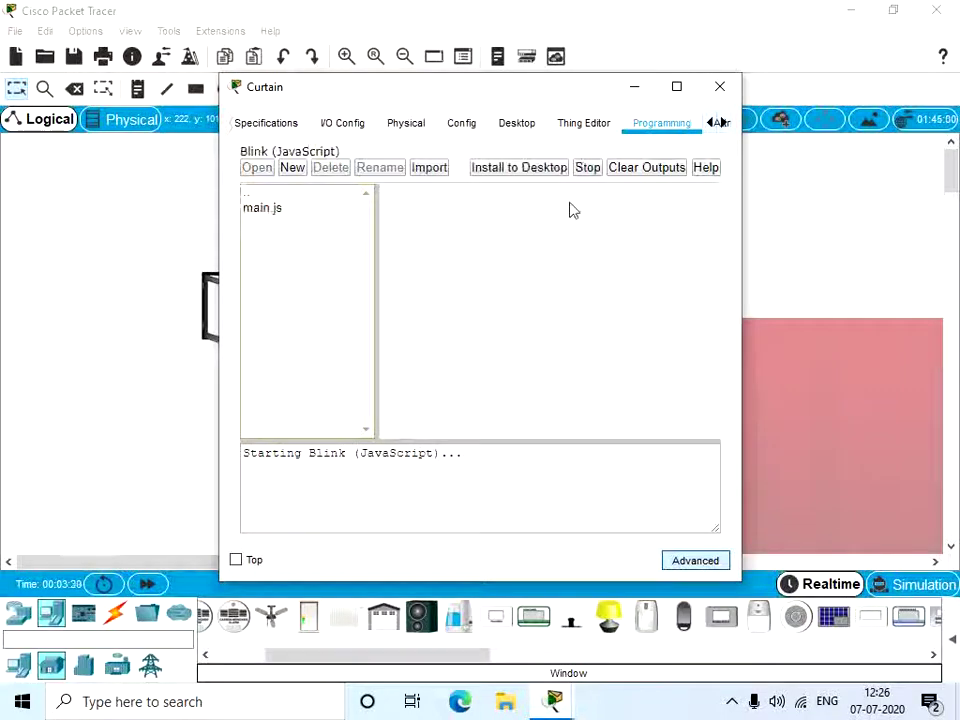
{"action": "double_click", "coordinate": [304, 195]}
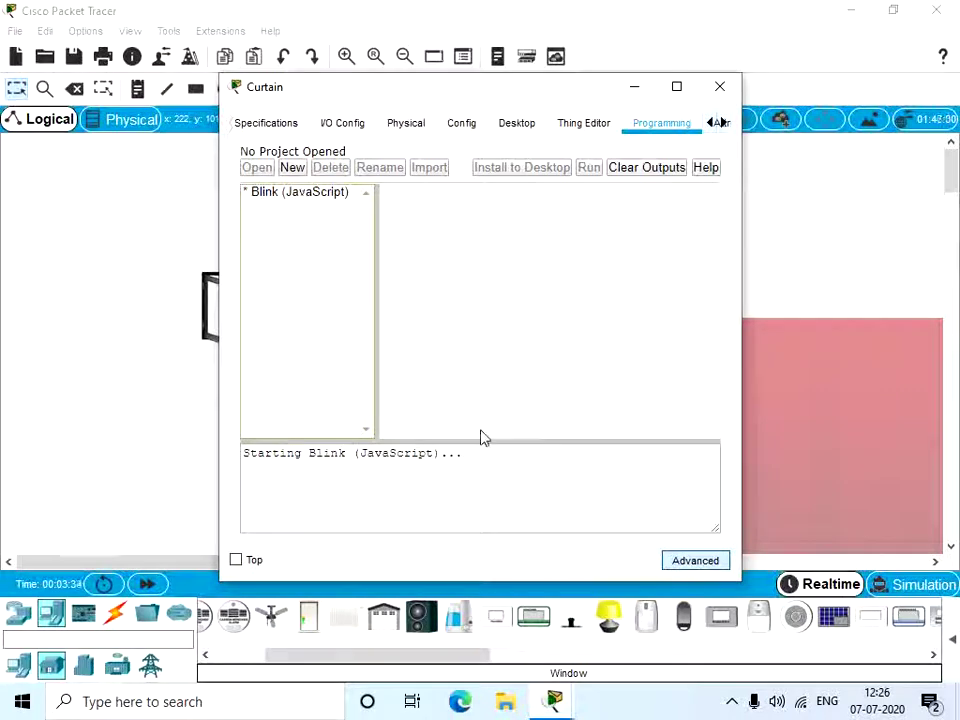
Step: Create a new project from the Empty - Python template and open its main.py
{"action": "left_click", "coordinate": [292, 167]}
{"action": "left_click", "coordinate": [460, 338]}
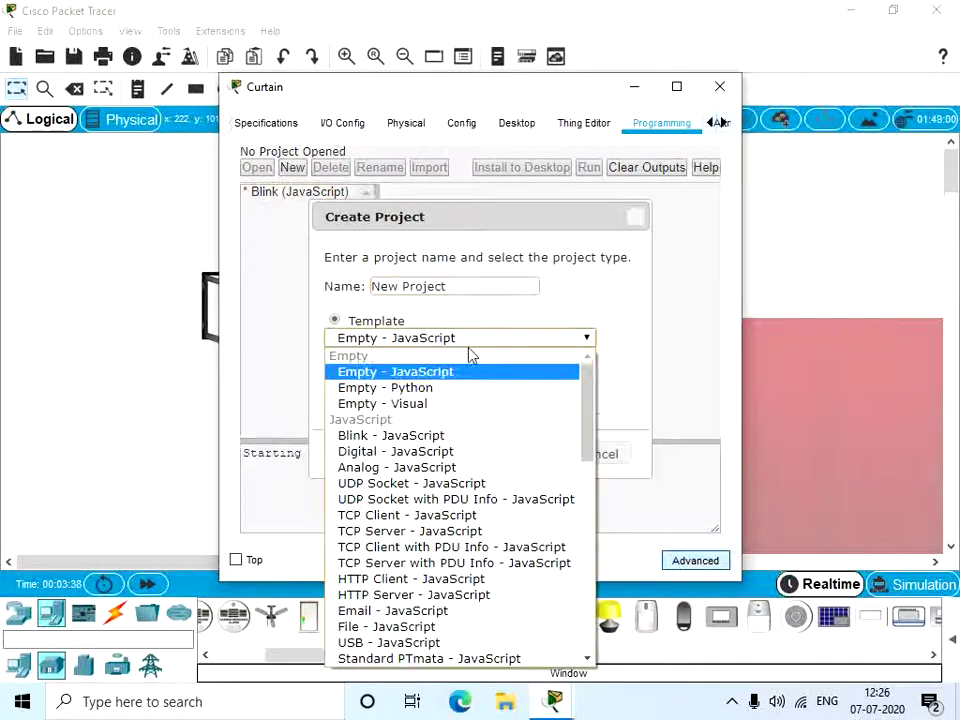
{"action": "left_click", "coordinate": [484, 388]}
{"action": "left_click", "coordinate": [544, 458]}
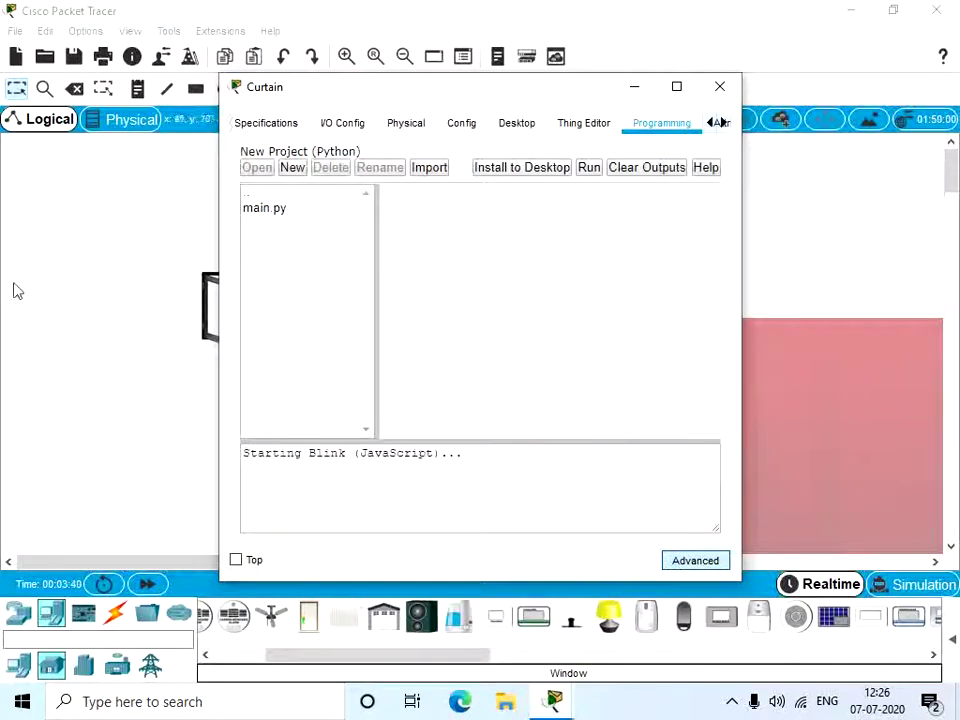
{"action": "double_click", "coordinate": [290, 212]}
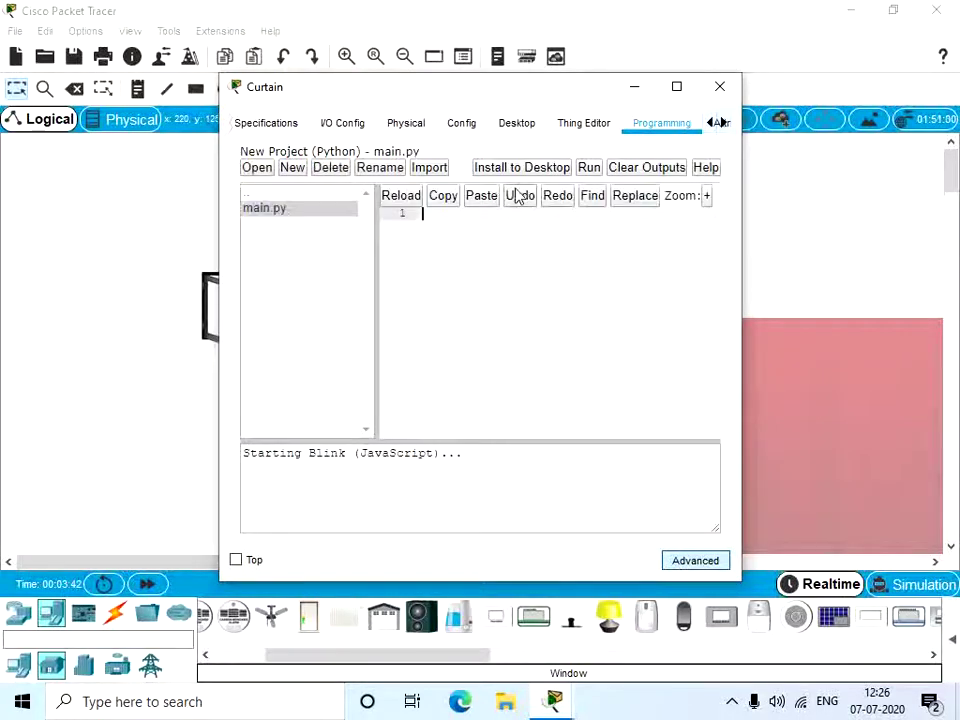
Step: Select all of the code in IoT1's Window (Python) main.py, then close that device's window
{"action": "left_click", "coordinate": [719, 86]}
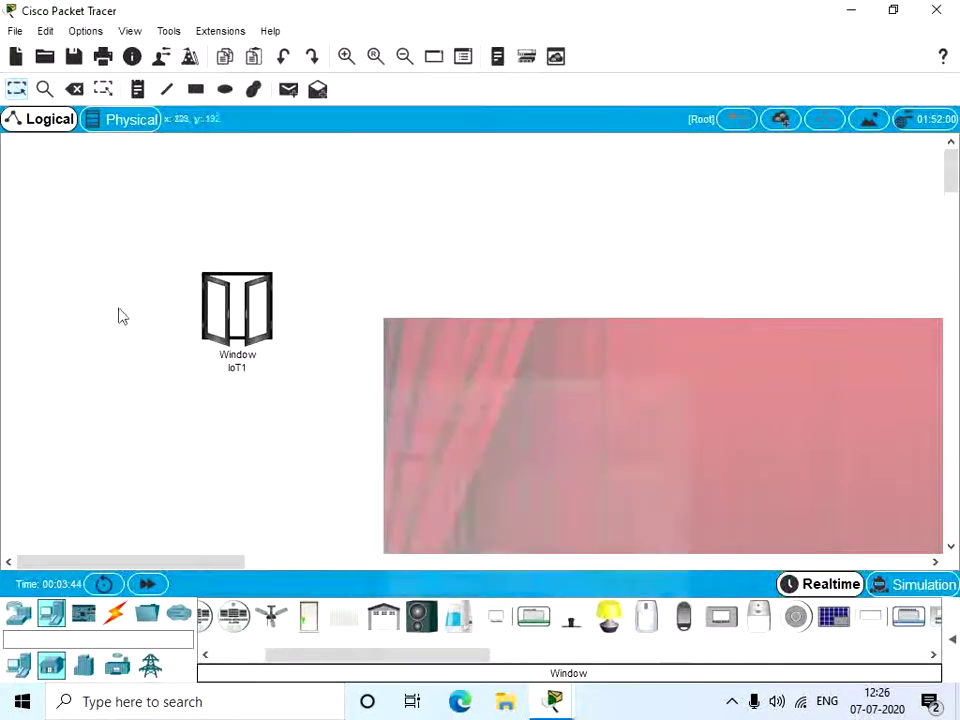
{"action": "left_click", "coordinate": [236, 305]}
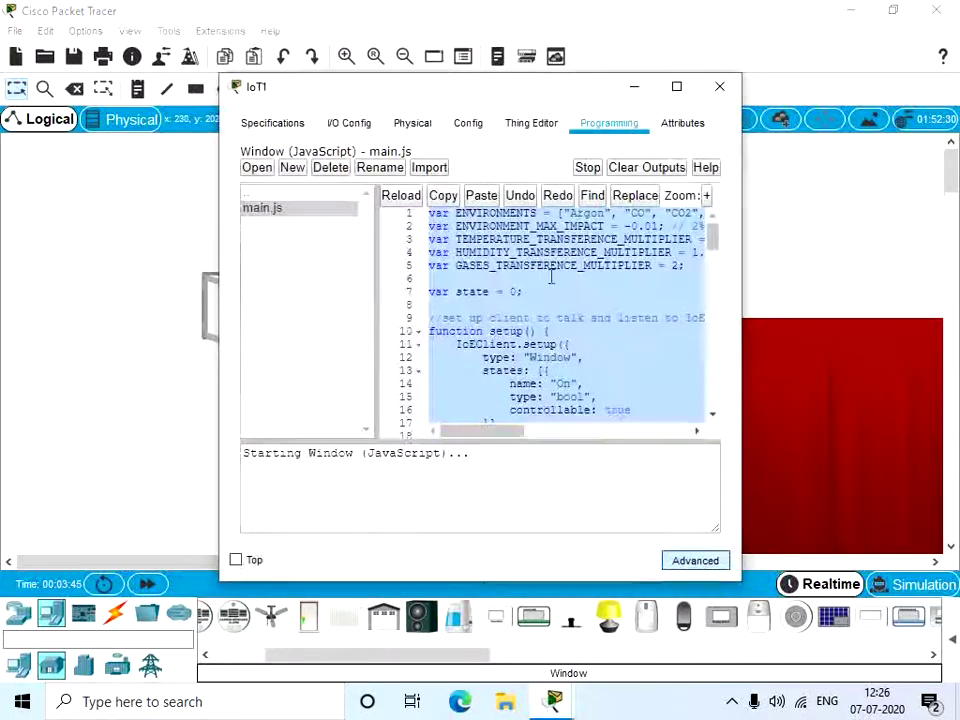
{"action": "double_click", "coordinate": [313, 193]}
{"action": "double_click", "coordinate": [317, 206]}
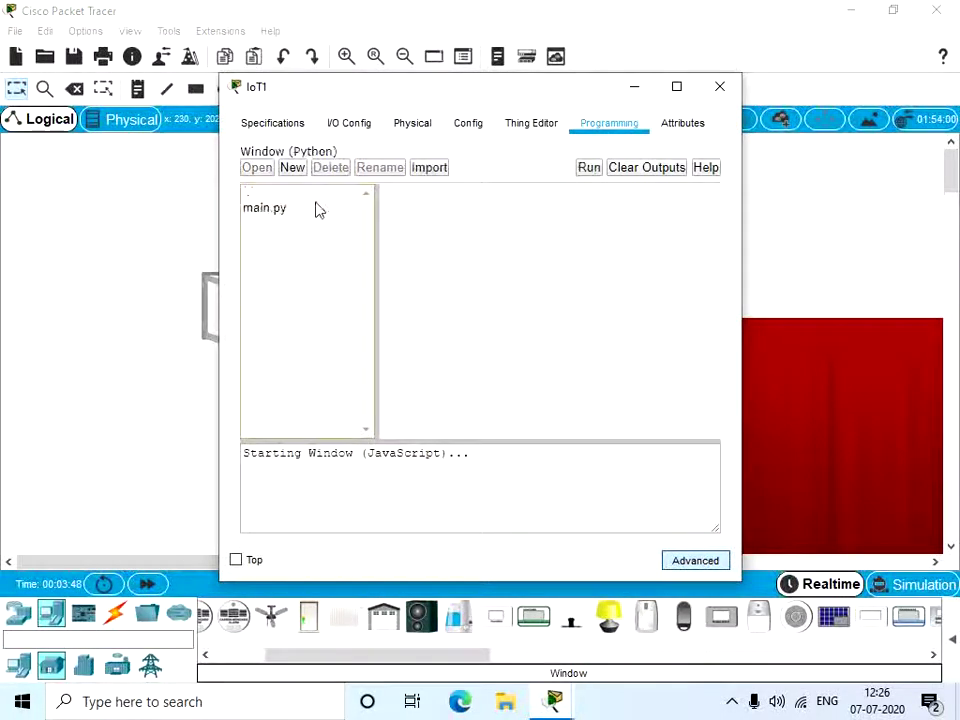
{"action": "double_click", "coordinate": [316, 208]}
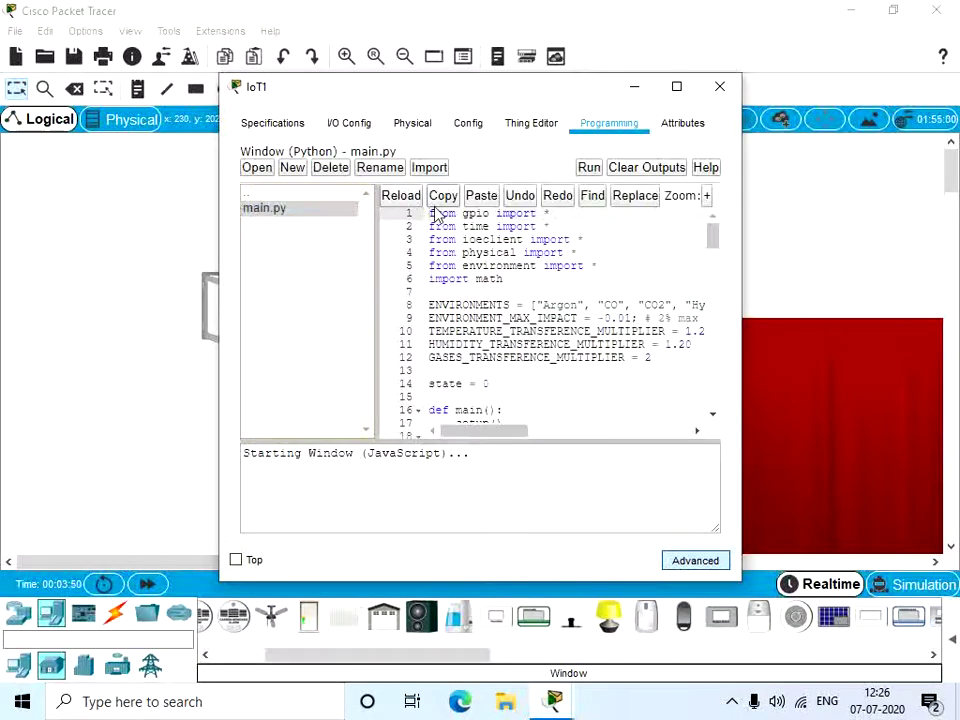
{"action": "key", "text": "ctrl+a"}
{"action": "key", "text": "ctrl+c"}
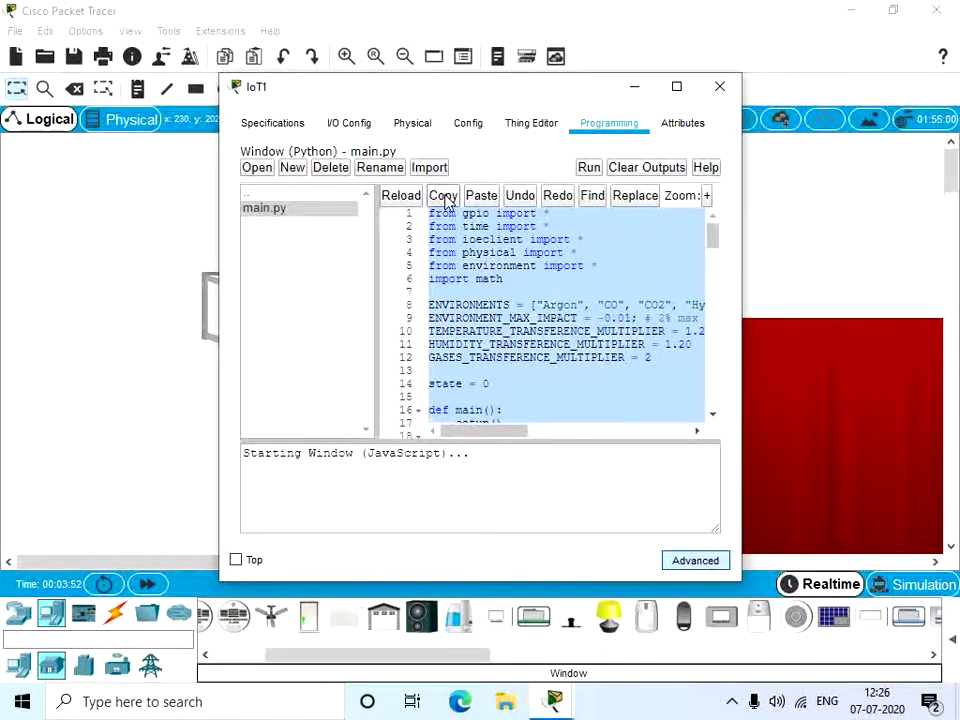
{"action": "left_click", "coordinate": [634, 88]}
Step: Paste the Window code into the Curtain's main.py and change line 23's type to 'Curtain'
{"action": "left_click", "coordinate": [634, 356]}
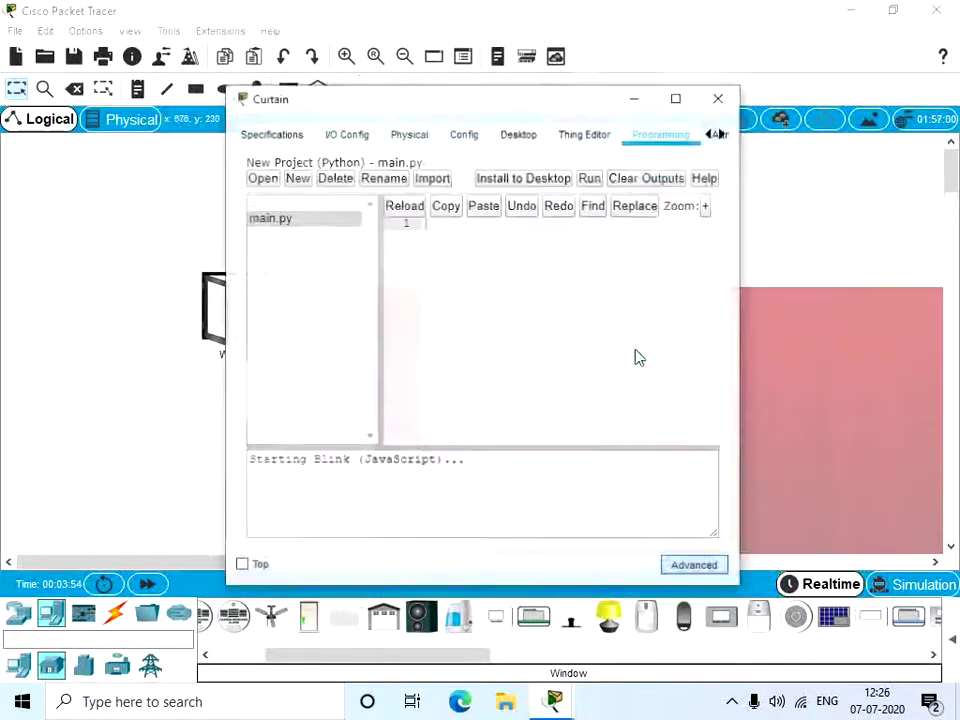
{"action": "key", "text": "ctrl+v"}
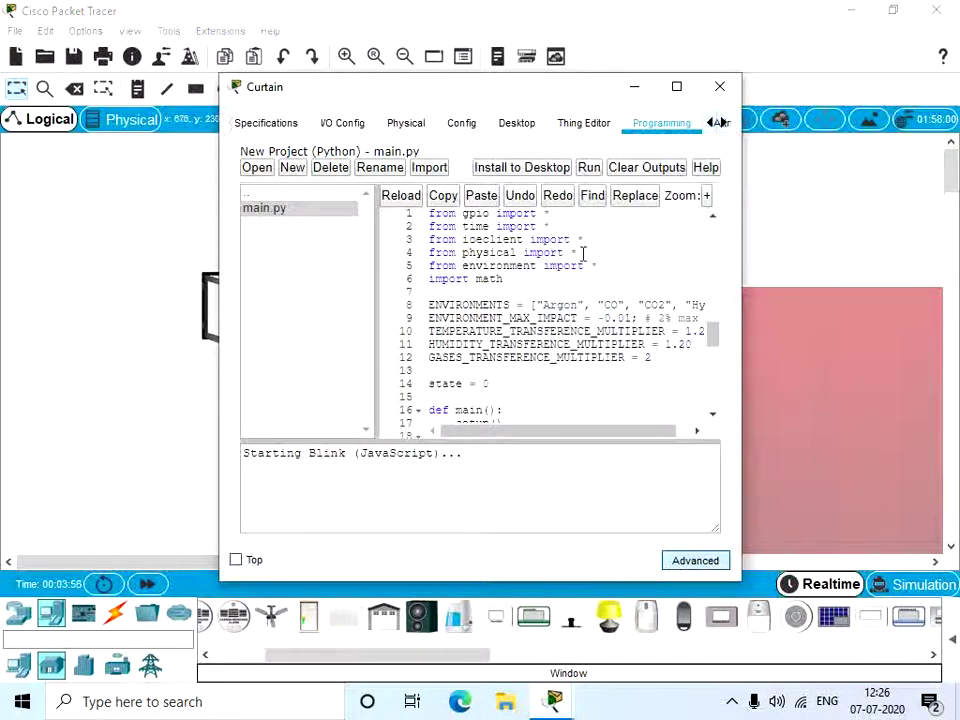
{"action": "scroll", "coordinate": [568, 318], "scroll_direction": "down", "scroll_amount": 3}
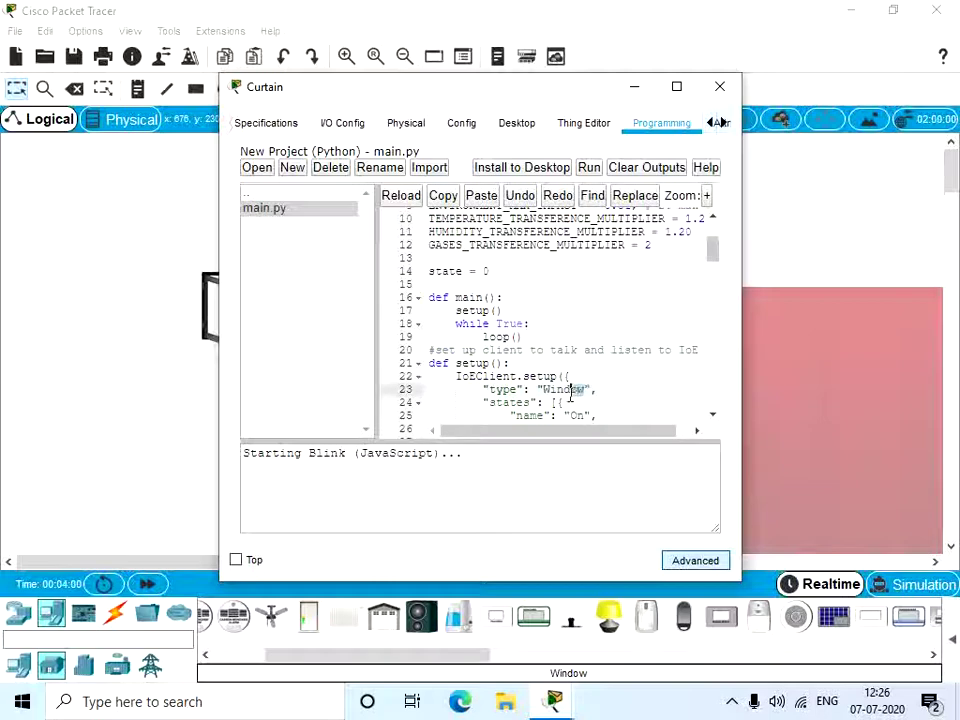
{"action": "left_click_drag", "start_coordinate": [543, 389], "coordinate": [585, 390]}
{"action": "type", "text": "C"}
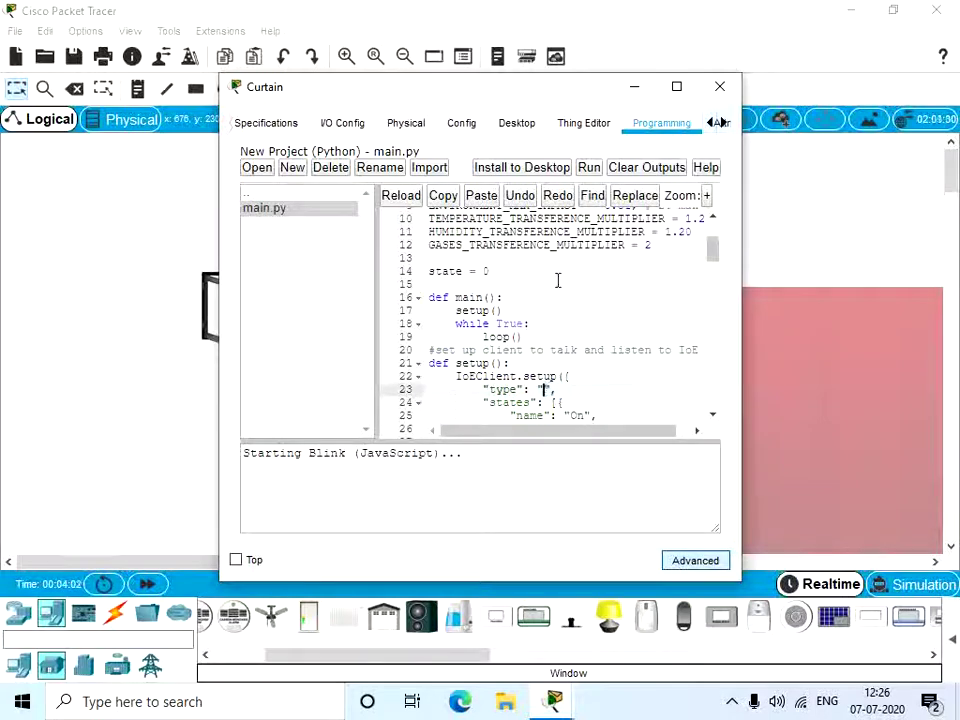
{"action": "type", "text": "urtain"}
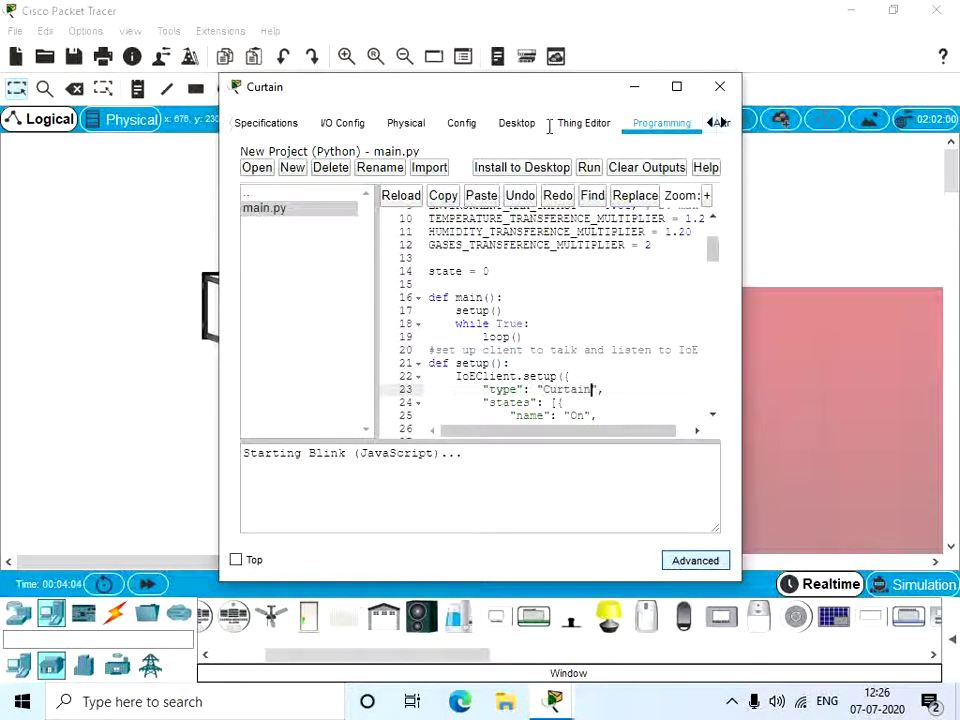
Step: Change the digitalWrite pin on lines 81 and 83 from 1 to 5, then close the Python project
{"action": "scroll", "coordinate": [536, 362], "scroll_direction": "down", "scroll_amount": 3}
{"action": "scroll", "coordinate": [574, 364], "scroll_direction": "down", "scroll_amount": 17}
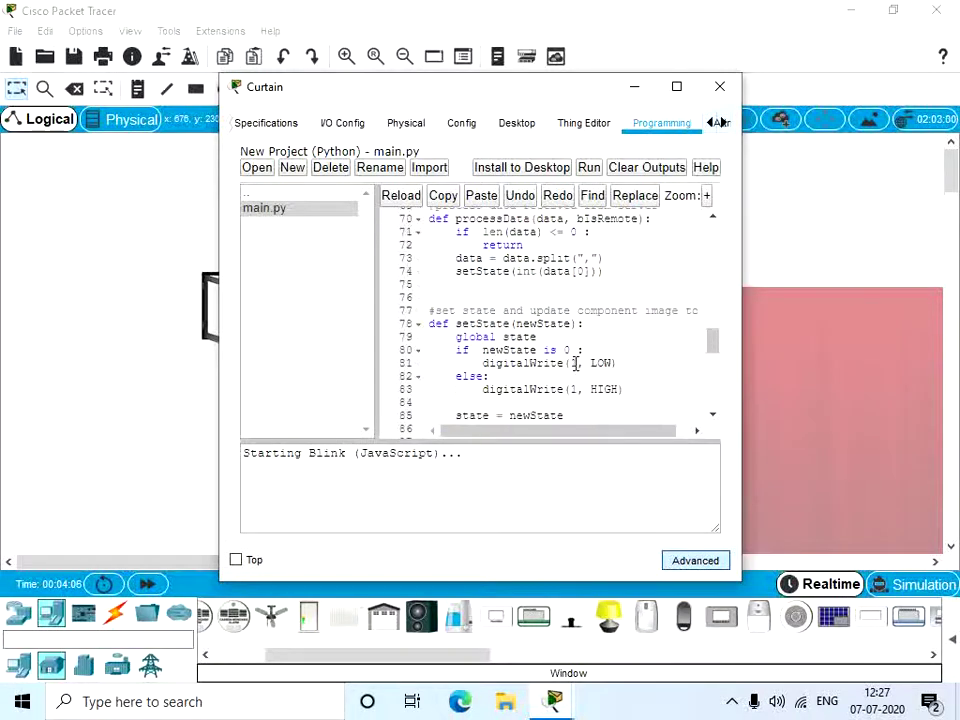
{"action": "left_click", "coordinate": [576, 363]}
{"action": "key", "text": "BackSpace"}
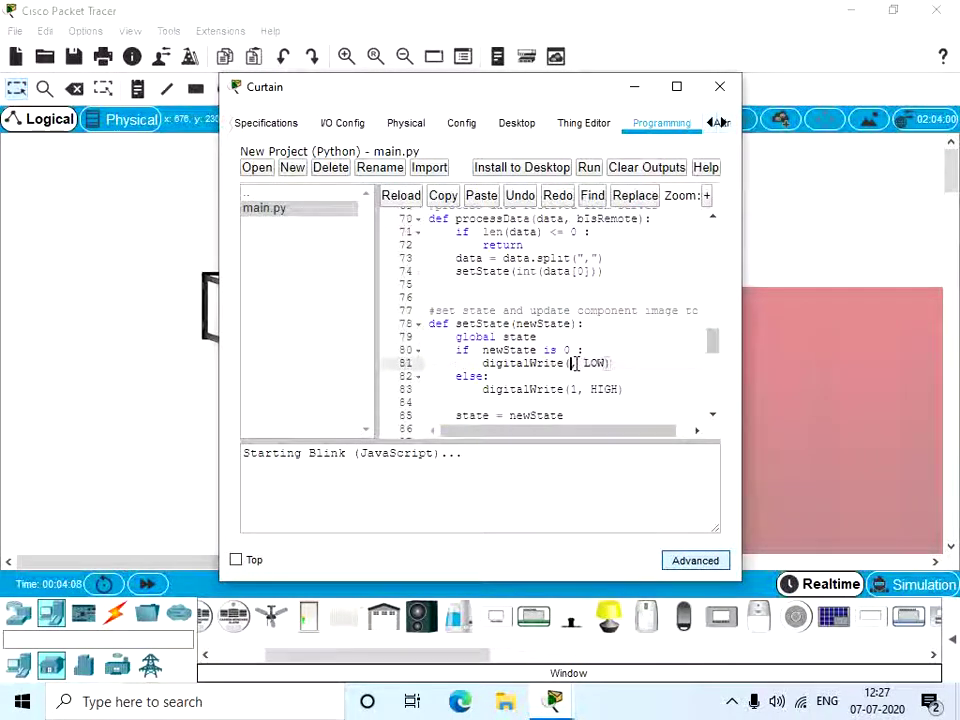
{"action": "type", "text": "5"}
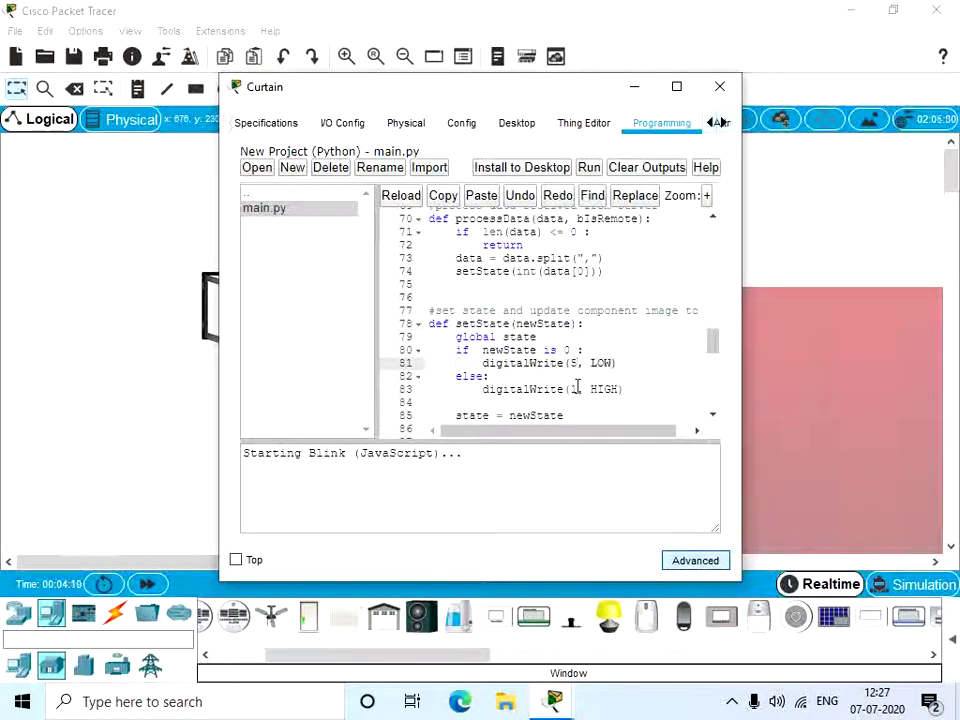
{"action": "left_click", "coordinate": [576, 388]}
{"action": "key", "text": "BackSpace"}
{"action": "type", "text": "5"}
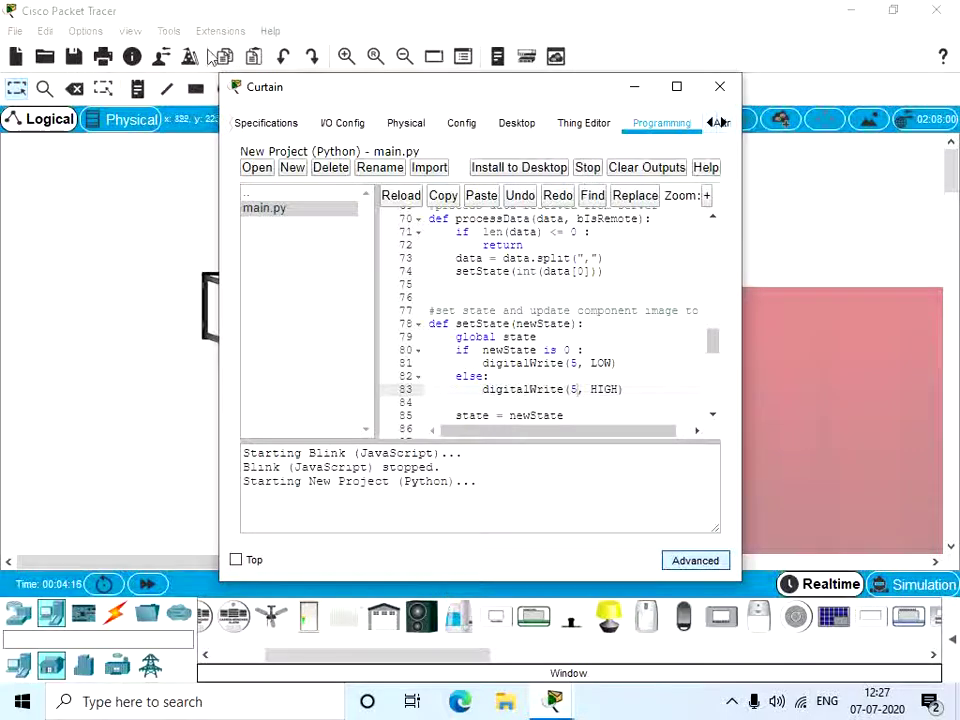
{"action": "double_click", "coordinate": [306, 198]}
Step: Reopen Blink (JavaScript) main.js, run it, and close the Curtain's configuration window
{"action": "double_click", "coordinate": [304, 194]}
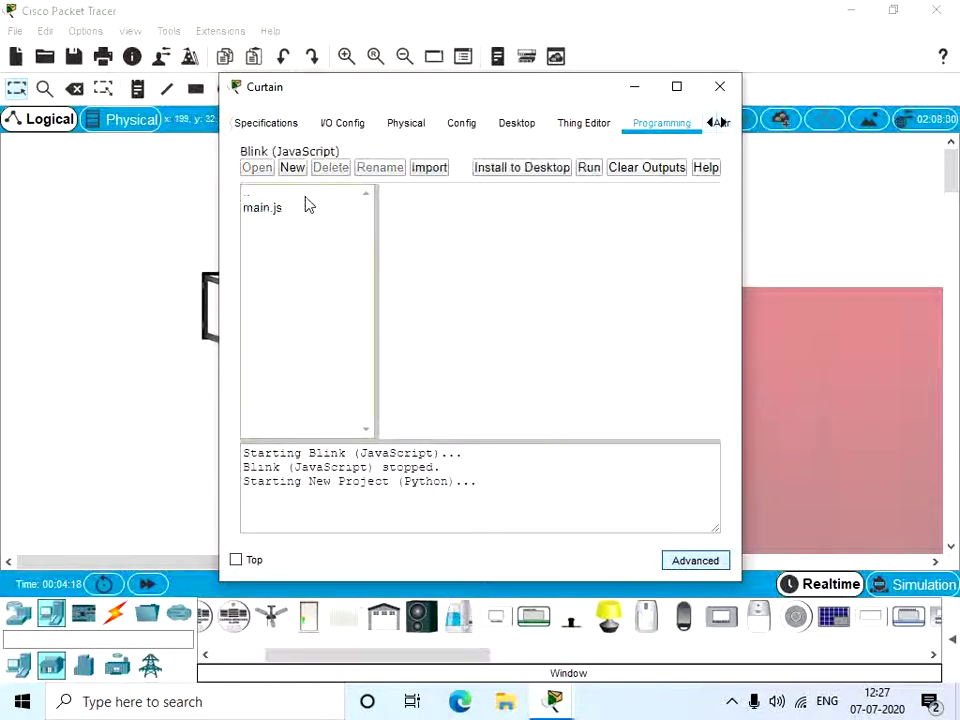
{"action": "double_click", "coordinate": [322, 212]}
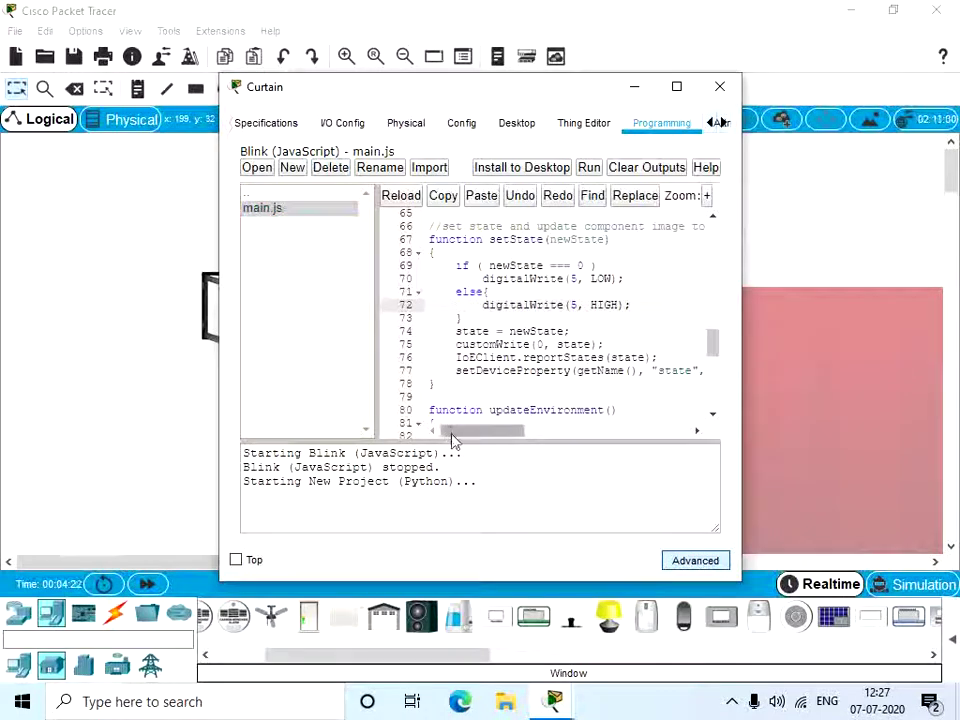
{"action": "left_click", "coordinate": [591, 168]}
{"action": "scroll", "coordinate": [441, 343], "scroll_direction": "up", "scroll_amount": 6}
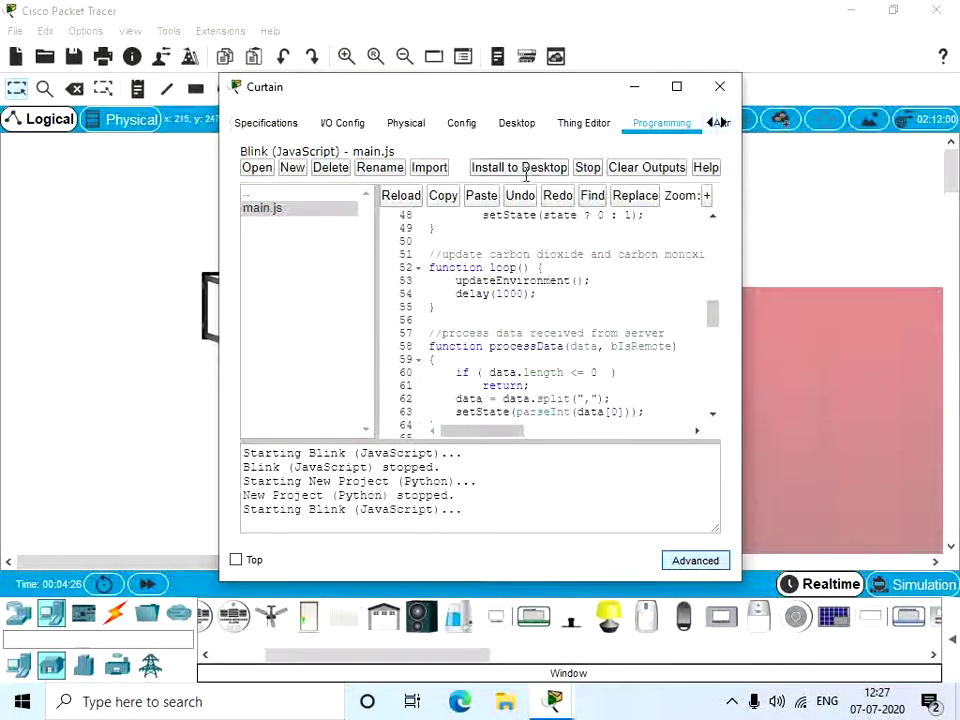
{"action": "left_click", "coordinate": [516, 122]}
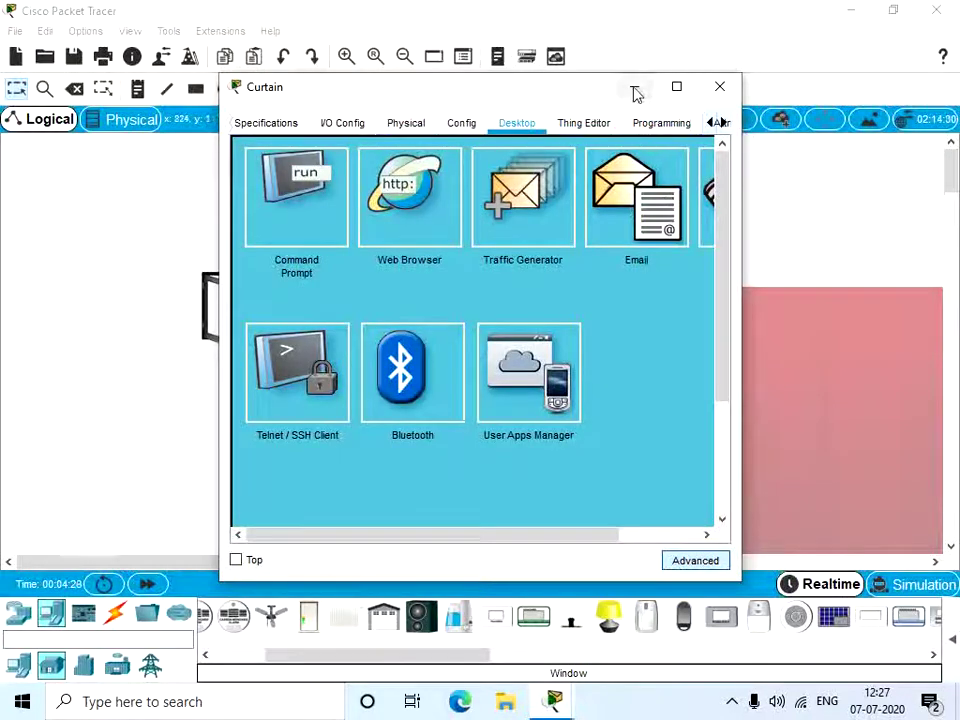
{"action": "left_click", "coordinate": [720, 90]}
Step: Zoom out, then click the Curtain to open it and click again to close it
{"action": "left_click", "coordinate": [404, 56]}
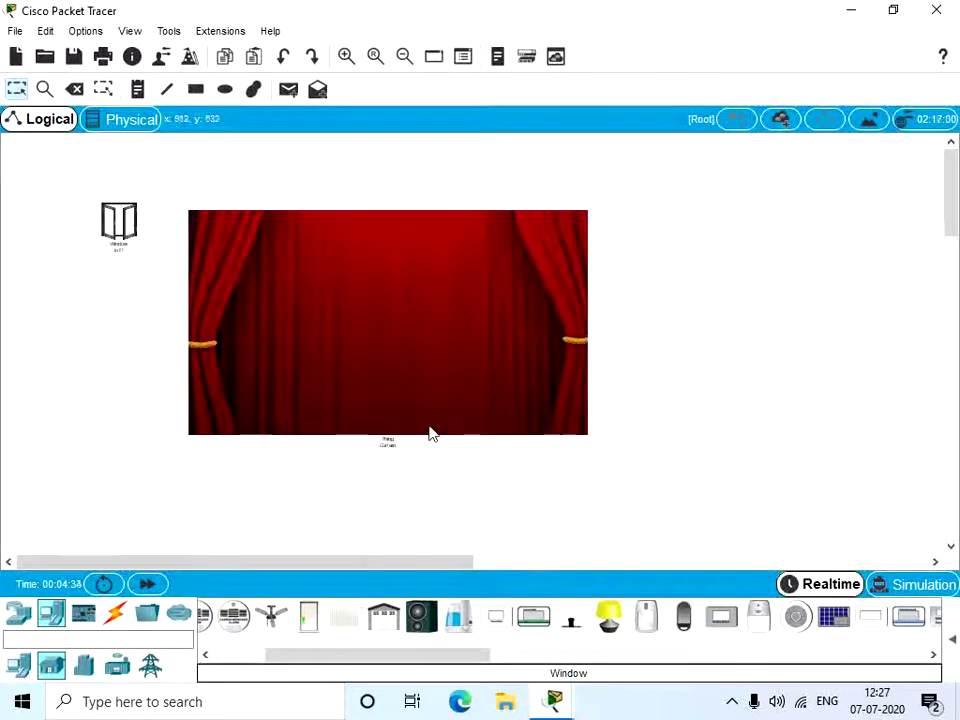
{"action": "left_click", "coordinate": [396, 332], "text": "alt"}
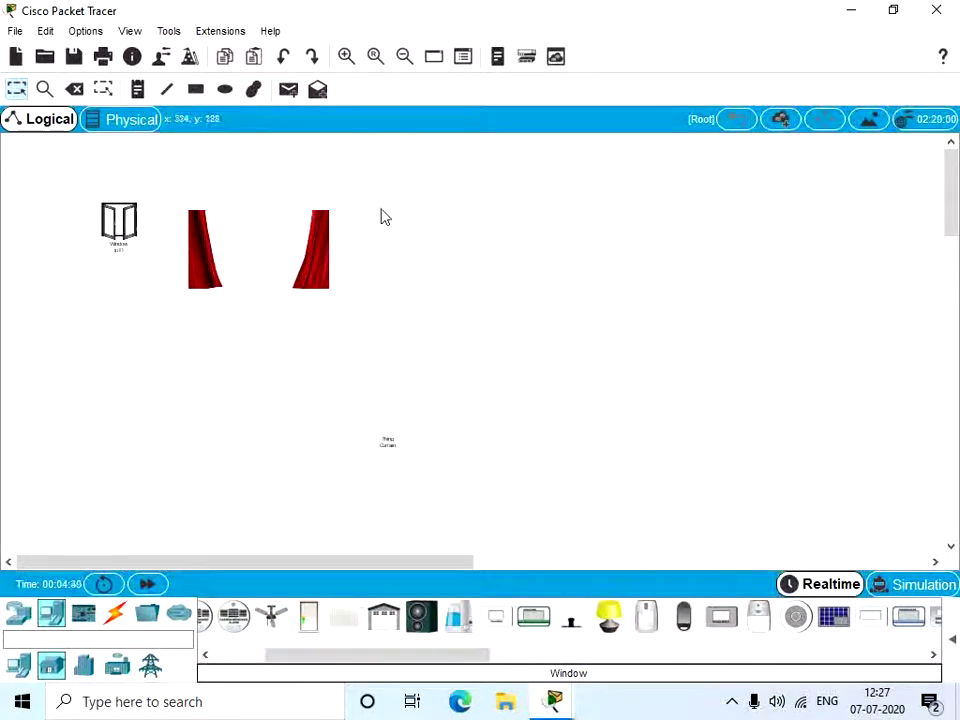
{"action": "left_click", "coordinate": [227, 252], "text": "alt"}
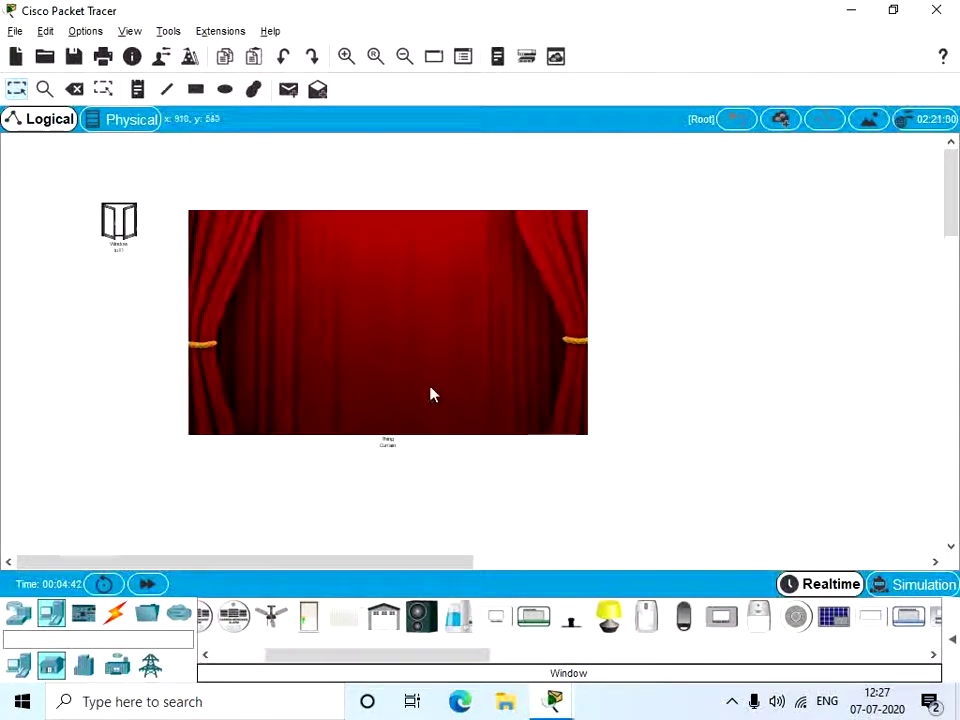